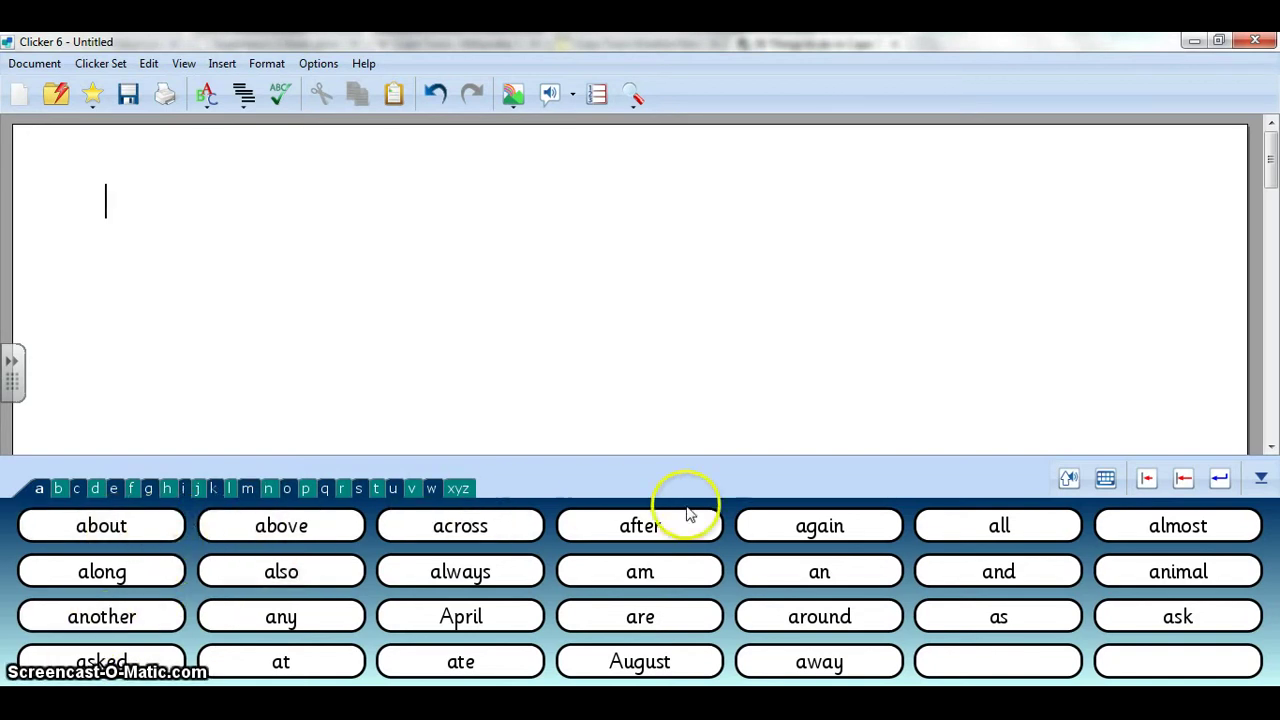
- Build 'Last night' by picking Last from the l grid and night from the n grid
{"action": "left_click", "coordinate": [57, 489]}
{"action": "left_click", "coordinate": [75, 489]}
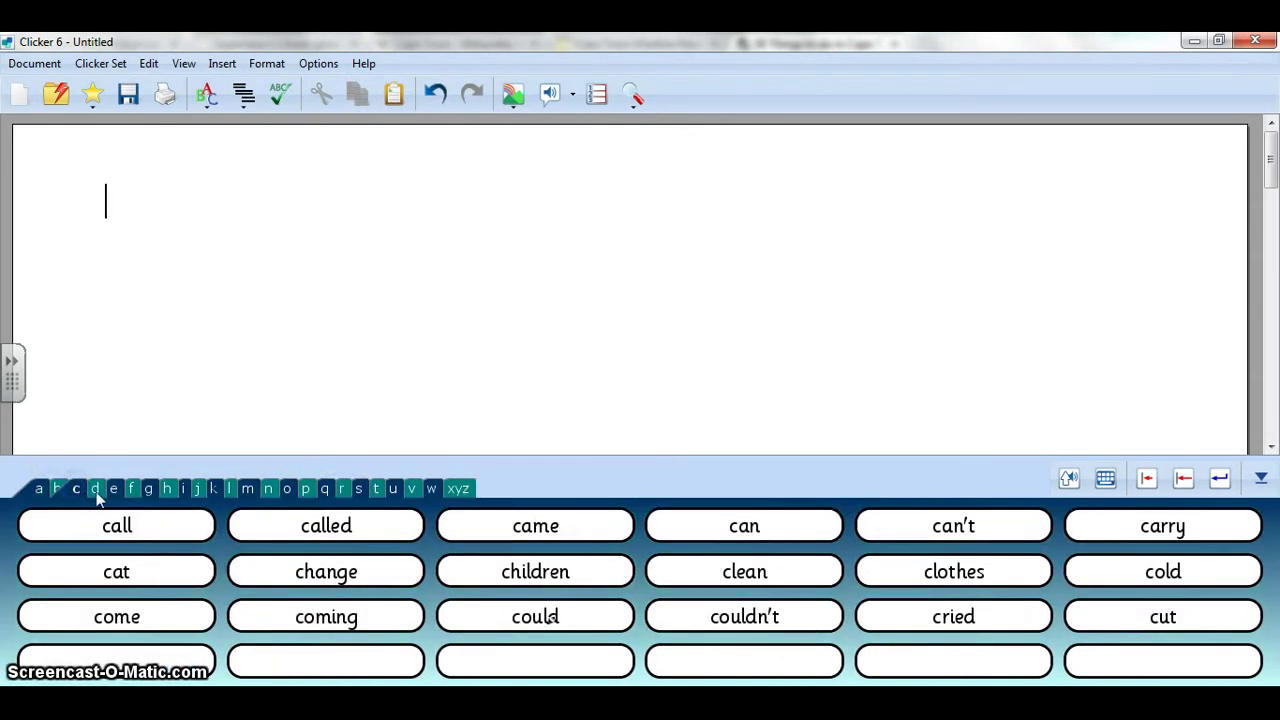
{"action": "left_click", "coordinate": [95, 489]}
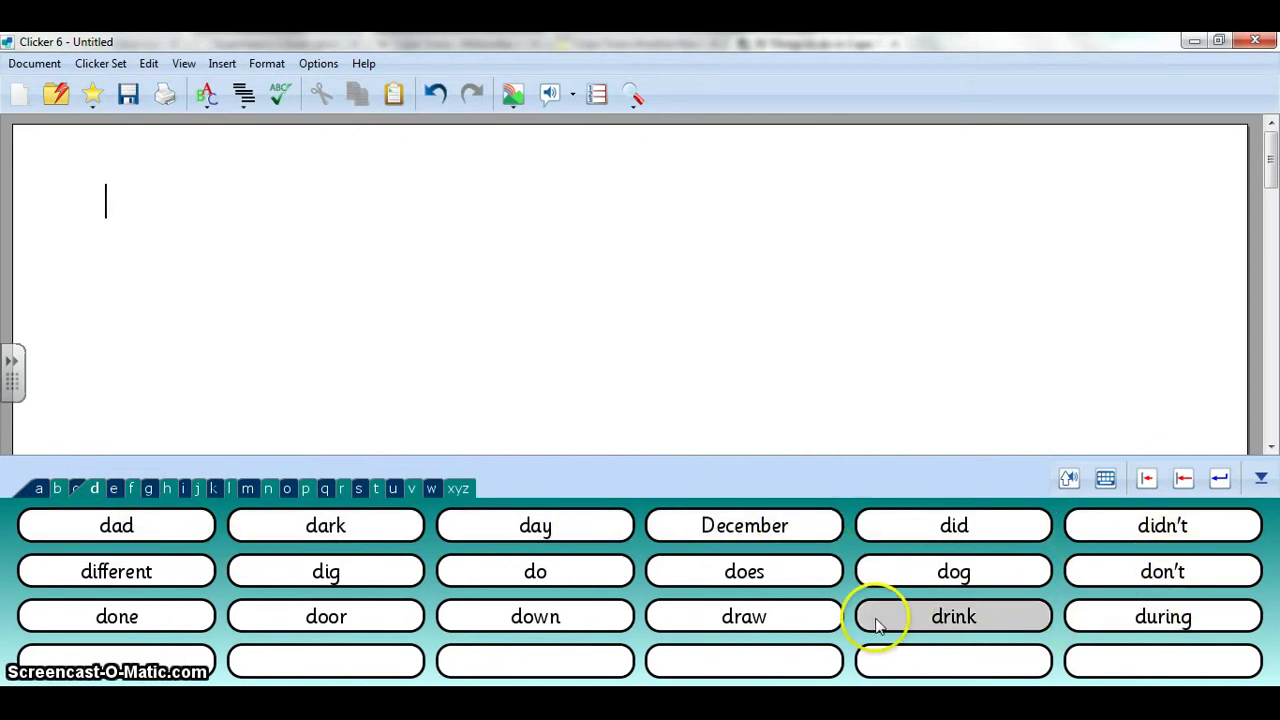
{"action": "left_click", "coordinate": [228, 488]}
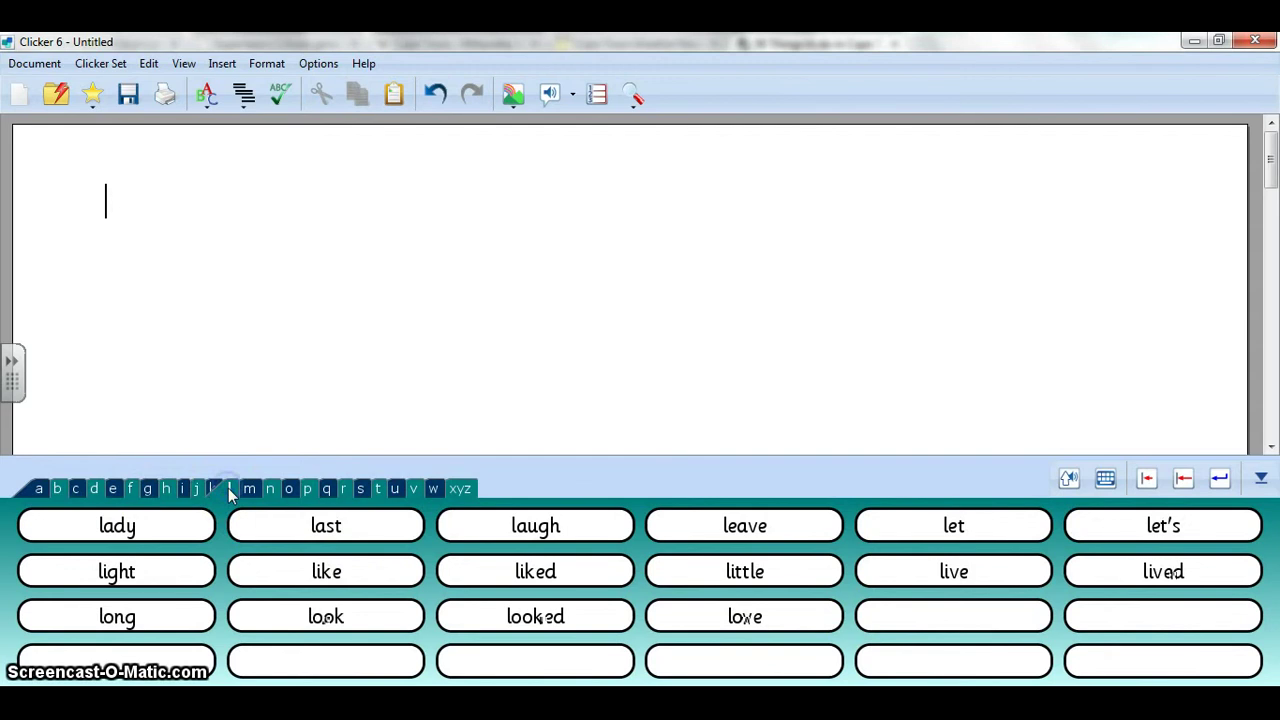
{"action": "left_click", "coordinate": [358, 530]}
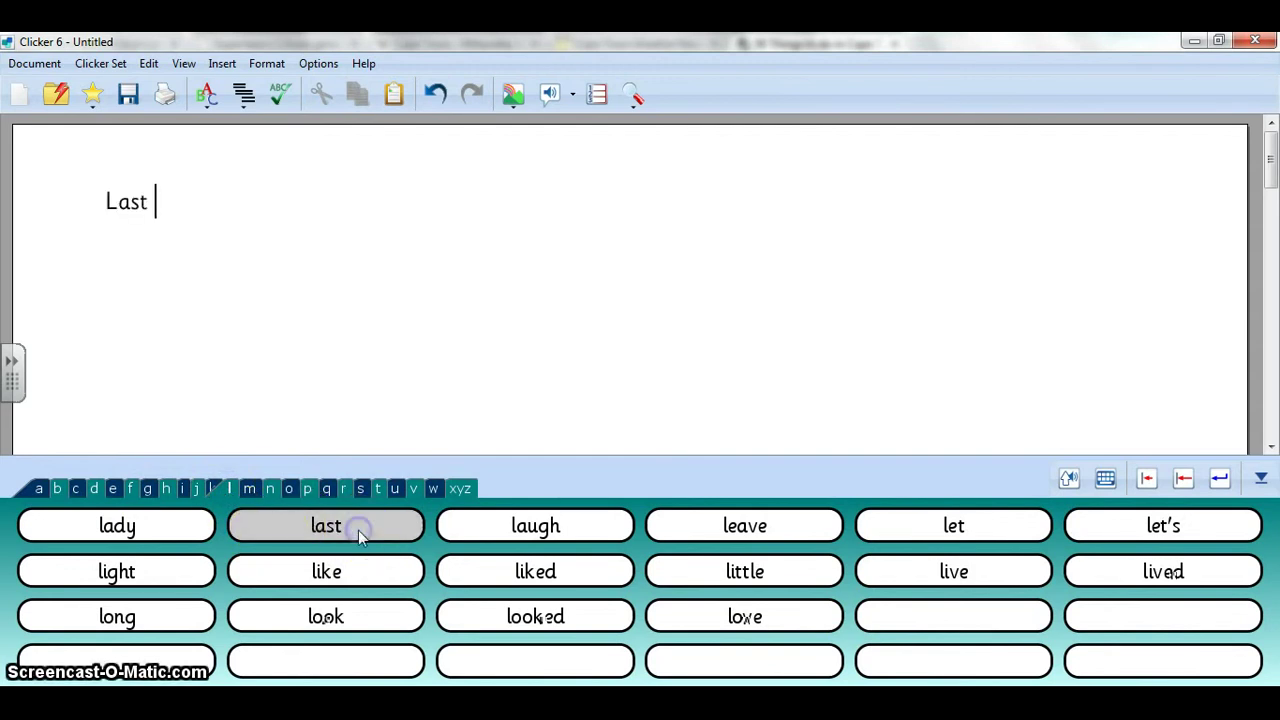
{"action": "left_click", "coordinate": [271, 489]}
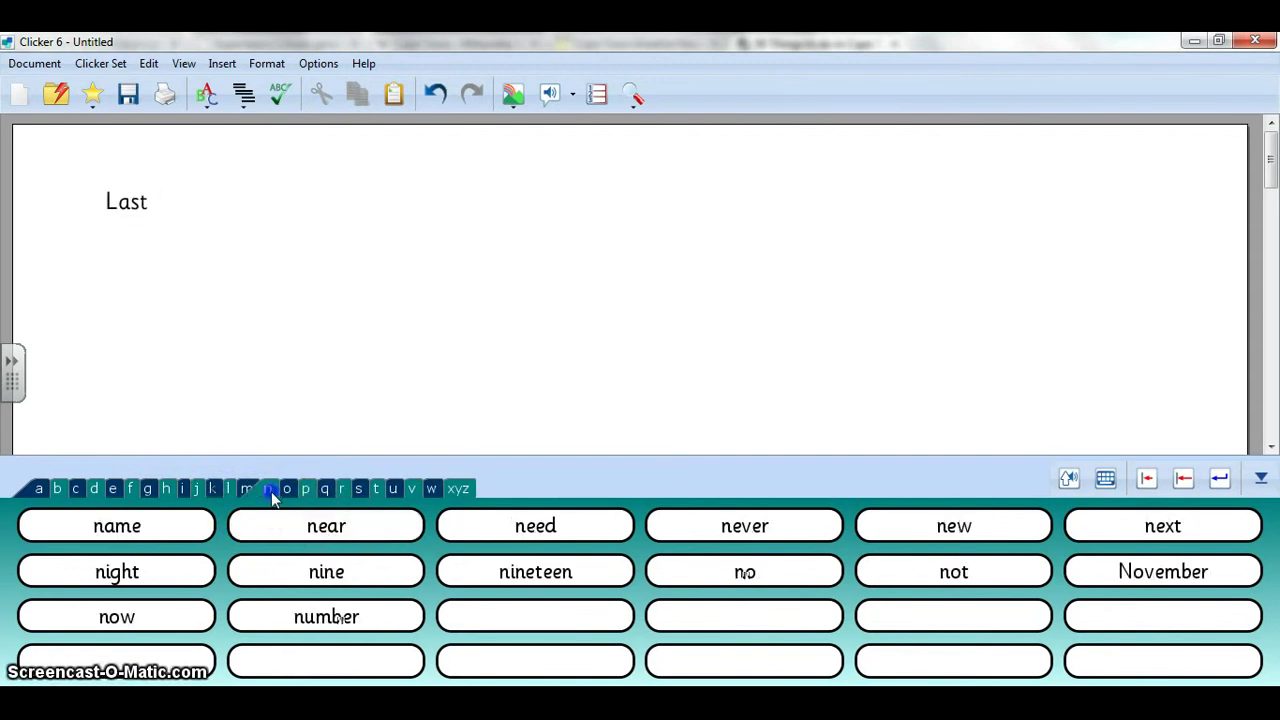
{"action": "left_click", "coordinate": [138, 574]}
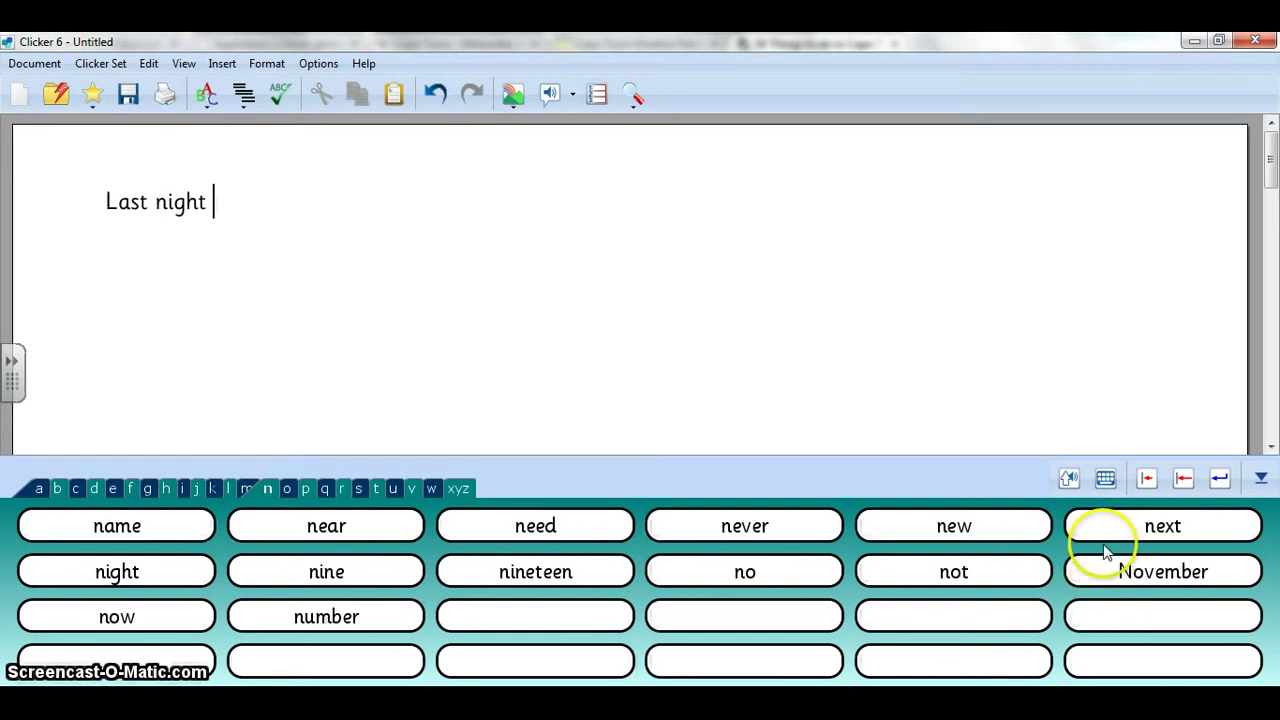
{"action": "left_click", "coordinate": [1106, 481]}
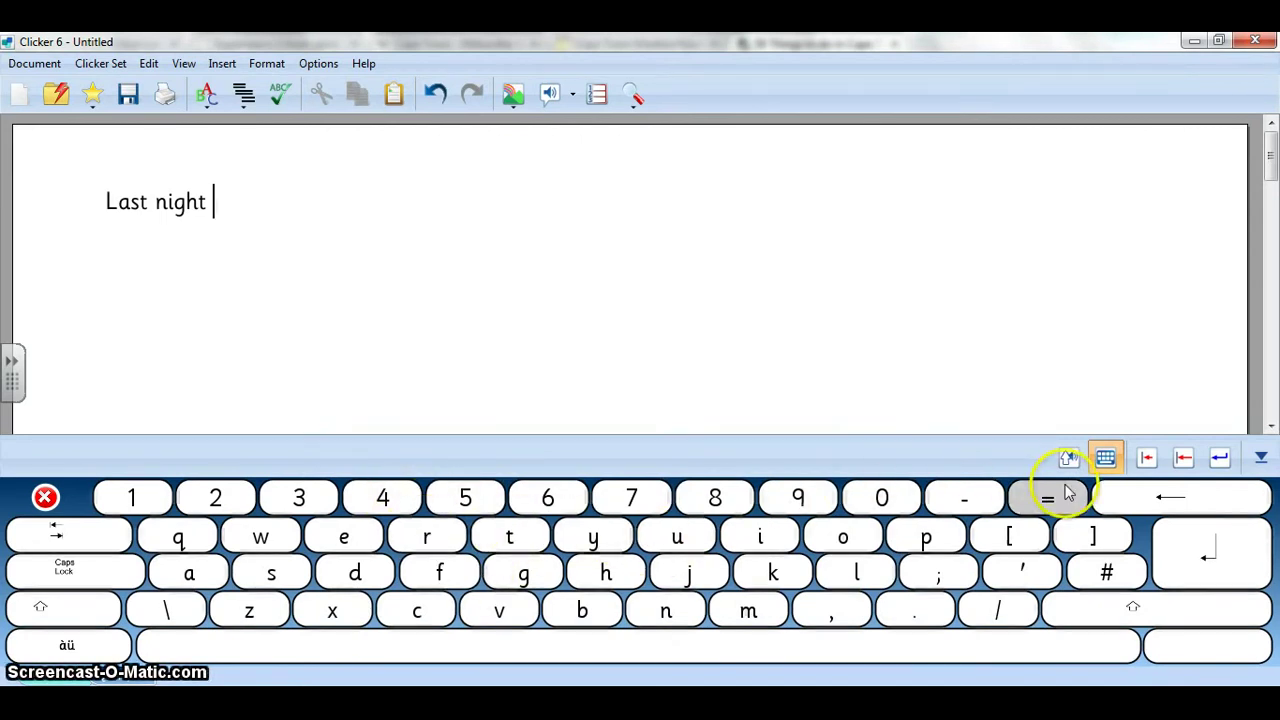
{"action": "left_click", "coordinate": [1105, 458]}
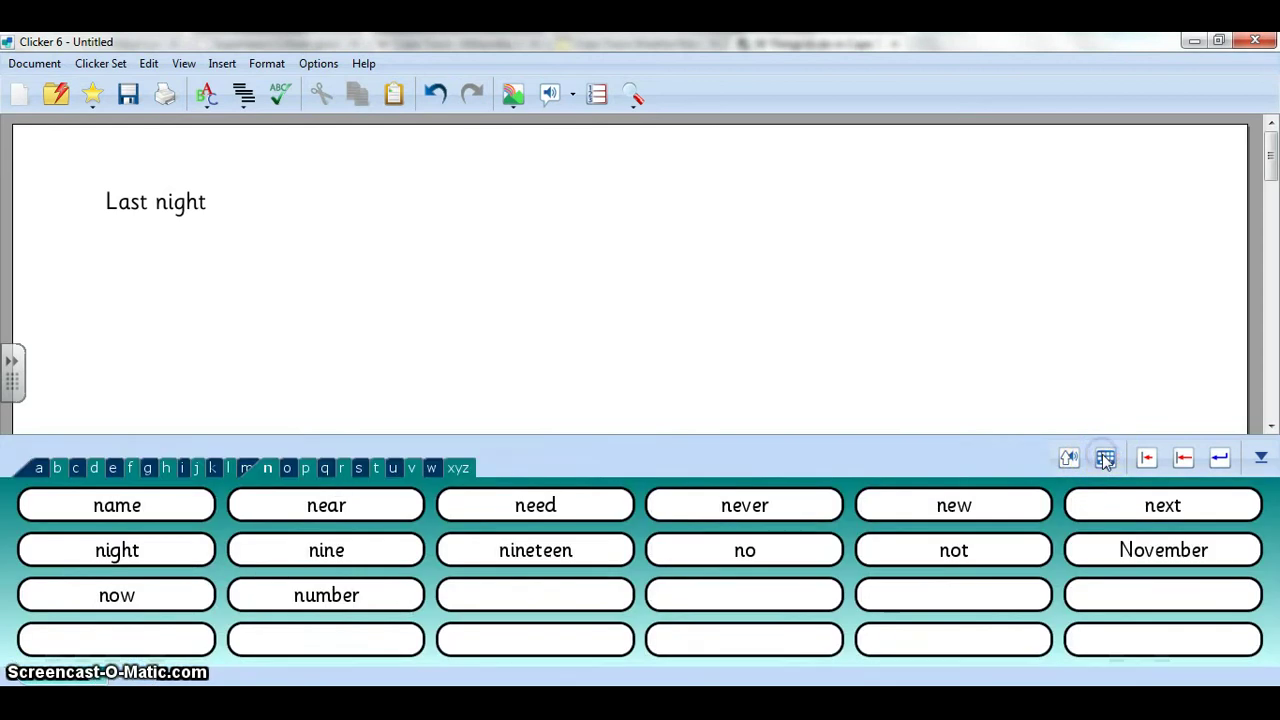
{"action": "left_click", "coordinate": [197, 469]}
{"action": "left_click", "coordinate": [131, 469]}
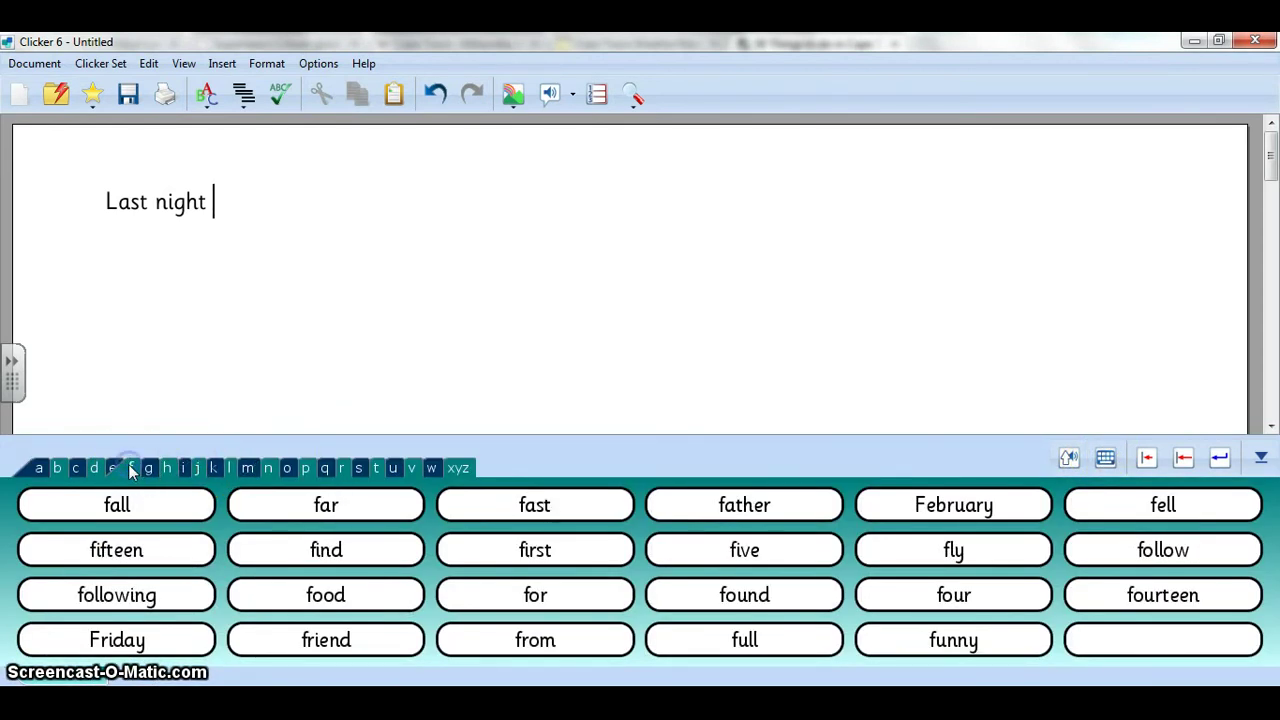
{"action": "left_click", "coordinate": [95, 469]}
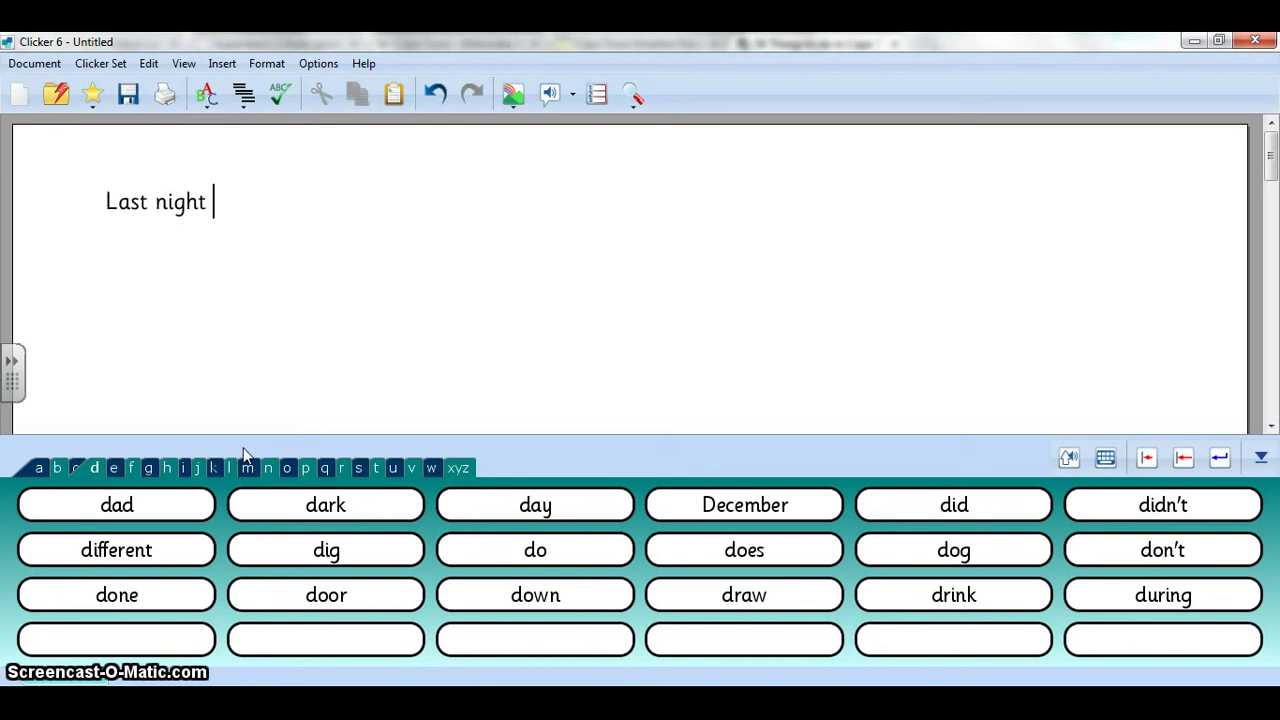
- Start a new clicker set with the Word Bank quick grid wizard
{"action": "left_click", "coordinate": [100, 63]}
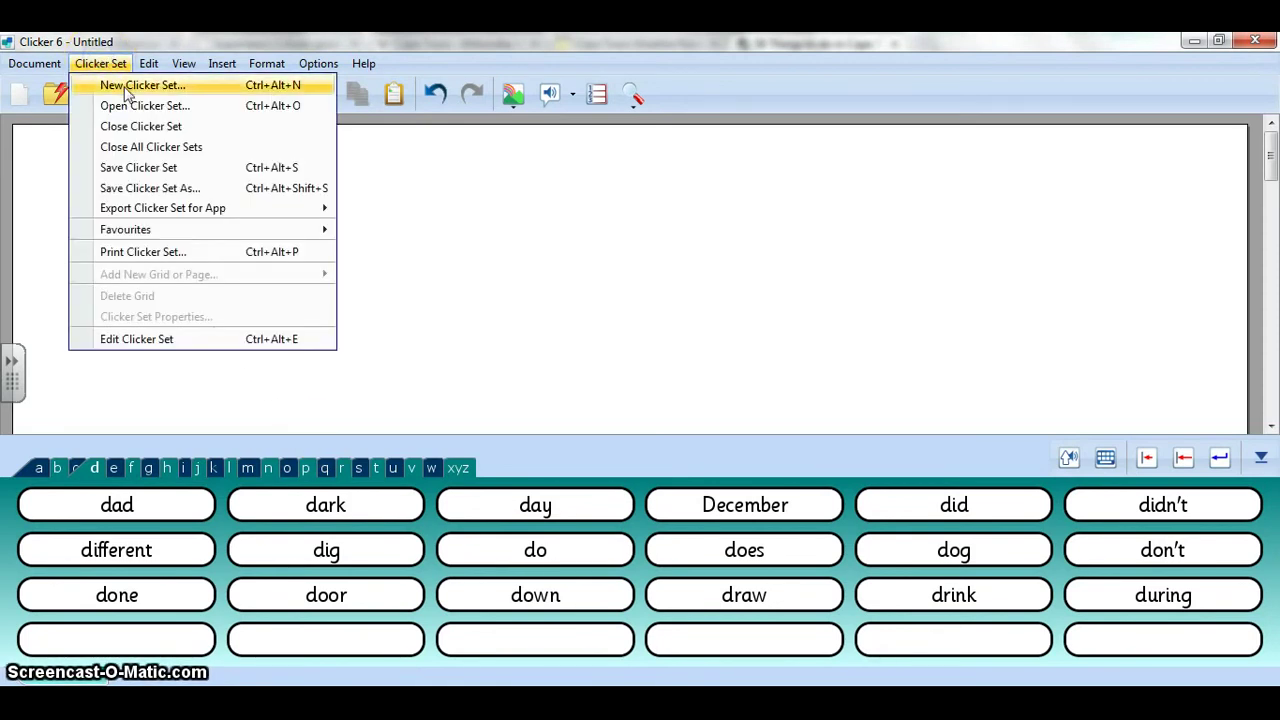
{"action": "left_click", "coordinate": [126, 87]}
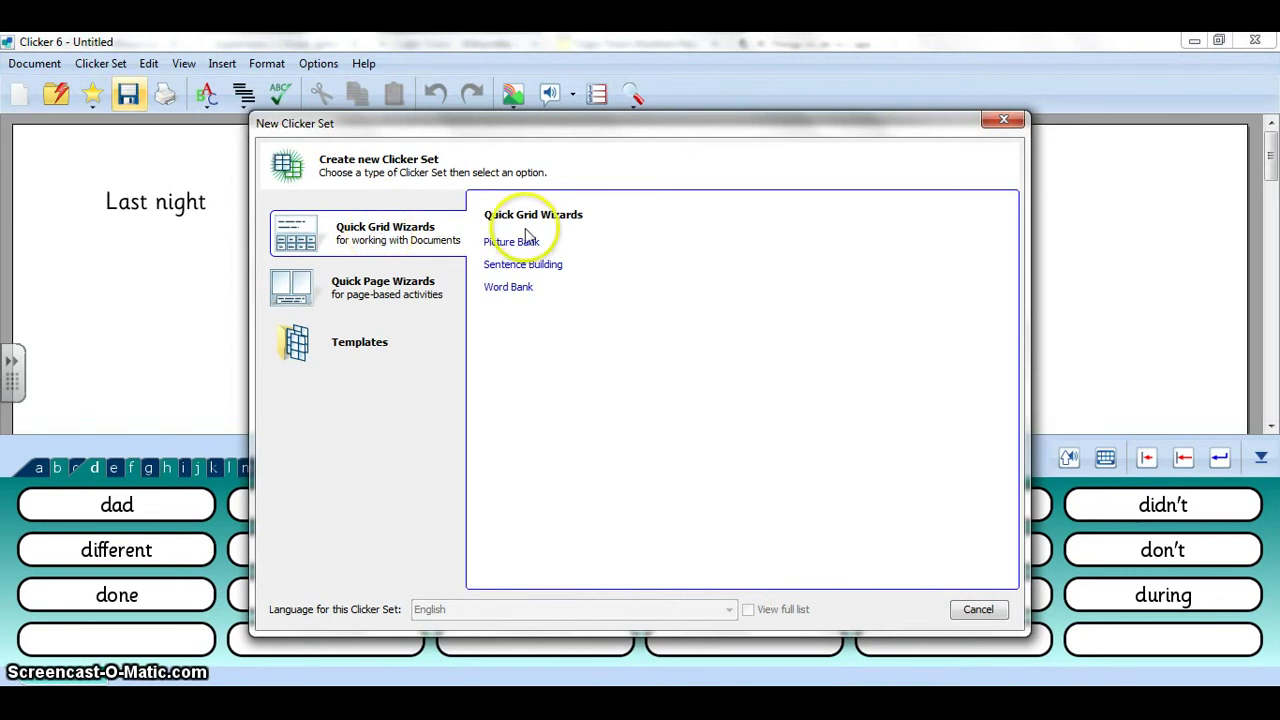
{"action": "mouse_move", "coordinate": [517, 289]}
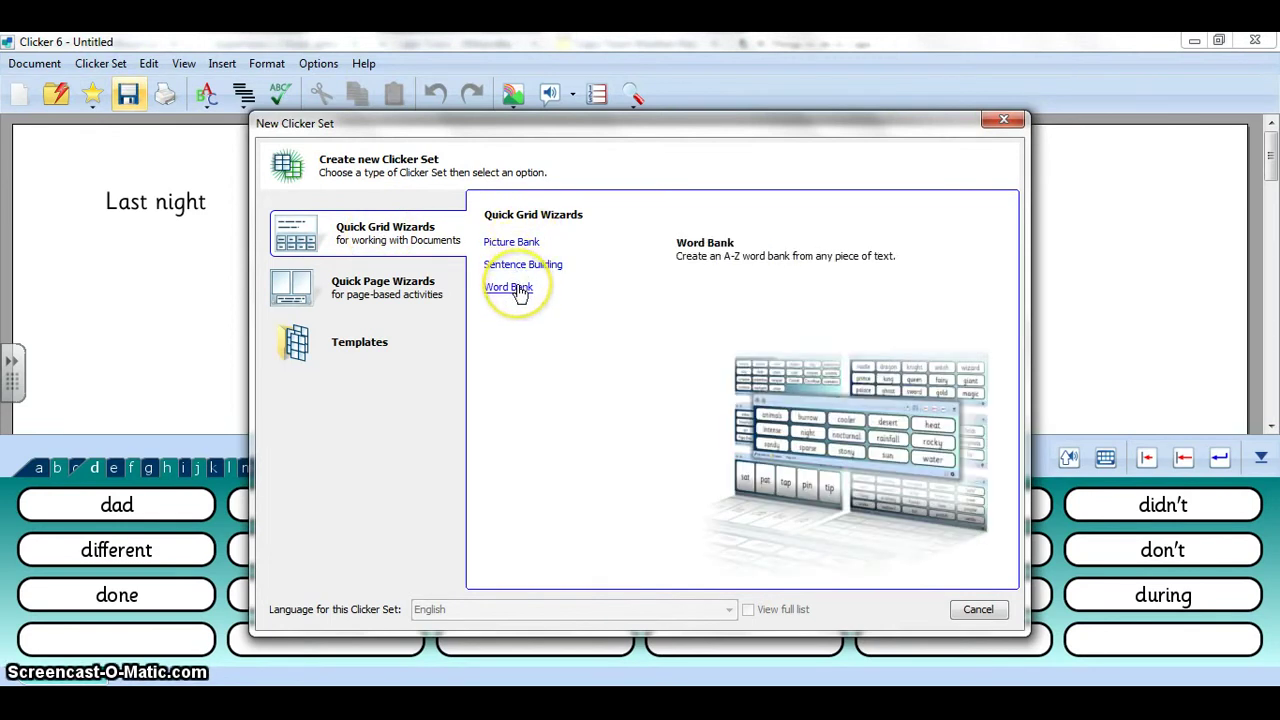
{"action": "left_click", "coordinate": [517, 289]}
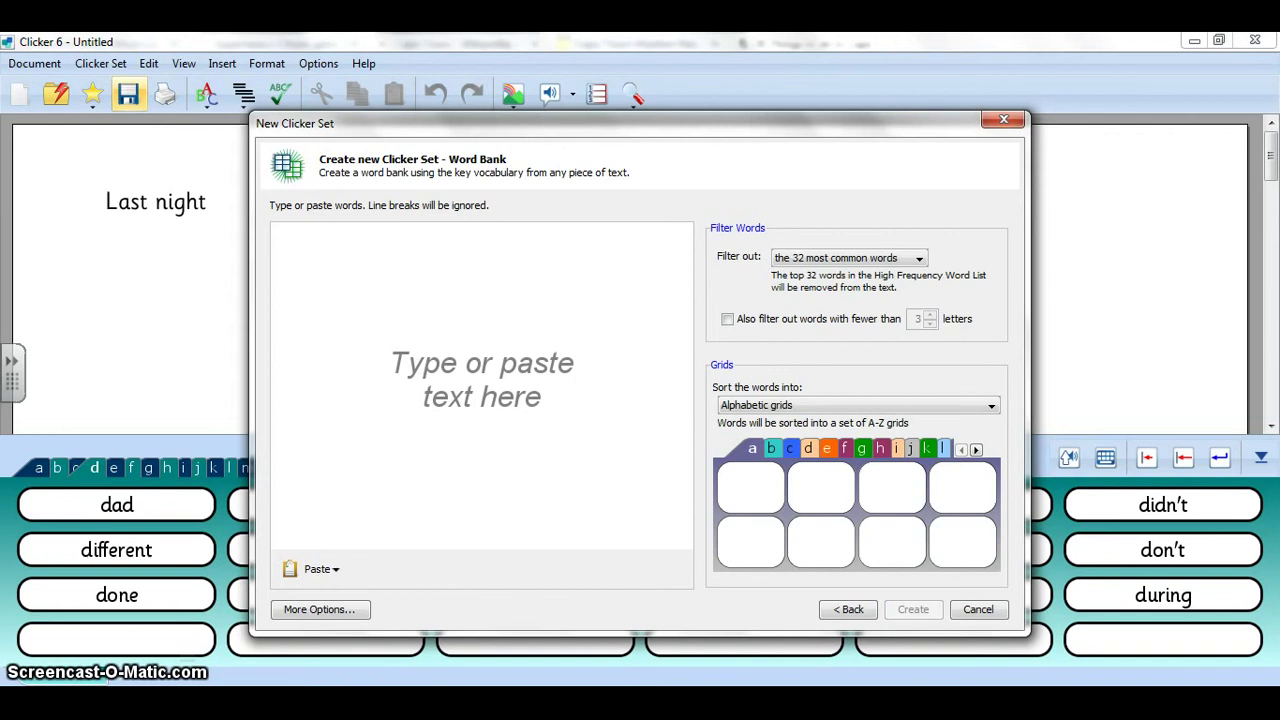
- Copy the Chrome article text from 'Think back' through the Iziko Museum Planetarium entry
{"action": "key", "text": "alt+Tab"}
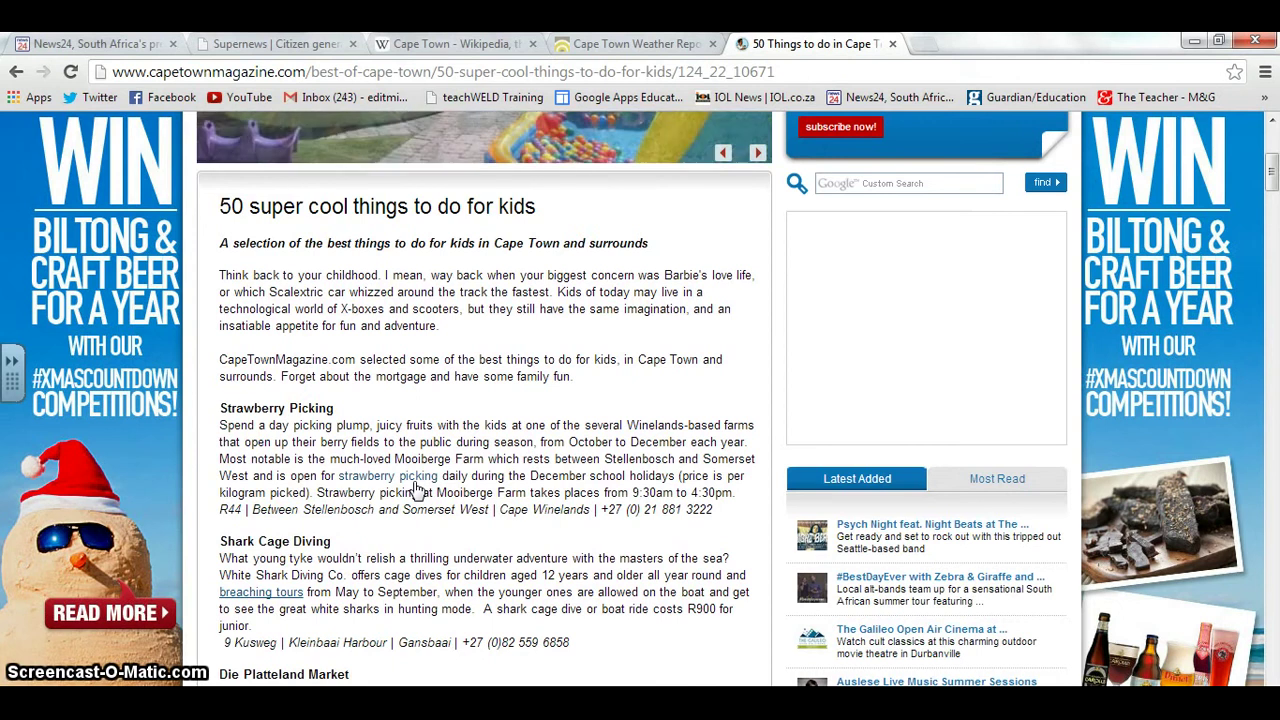
{"action": "left_click", "coordinate": [246, 323]}
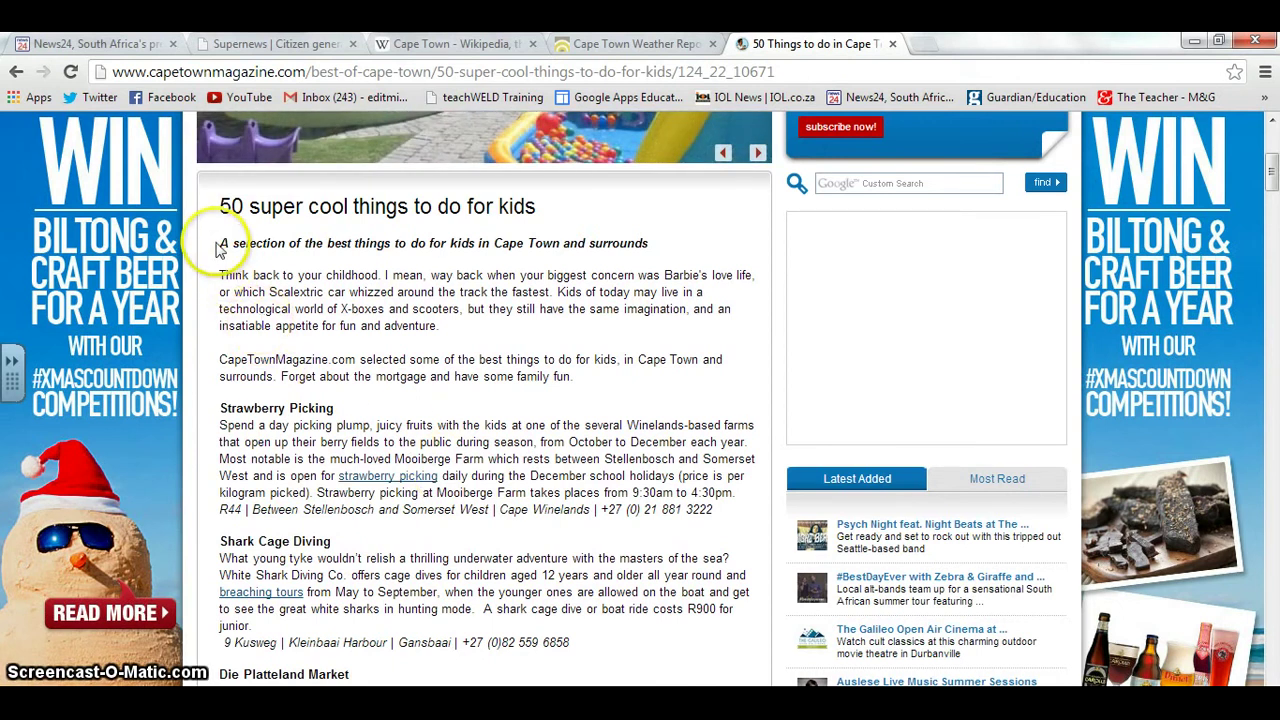
{"action": "left_click_drag", "start_coordinate": [221, 274], "coordinate": [566, 584]}
{"action": "scroll", "coordinate": [315, 367], "scroll_direction": "down", "scroll_amount": 8}
{"action": "scroll", "coordinate": [315, 365], "scroll_direction": "down", "scroll_amount": 7}
{"action": "scroll", "coordinate": [315, 362], "scroll_direction": "down", "scroll_amount": 5}
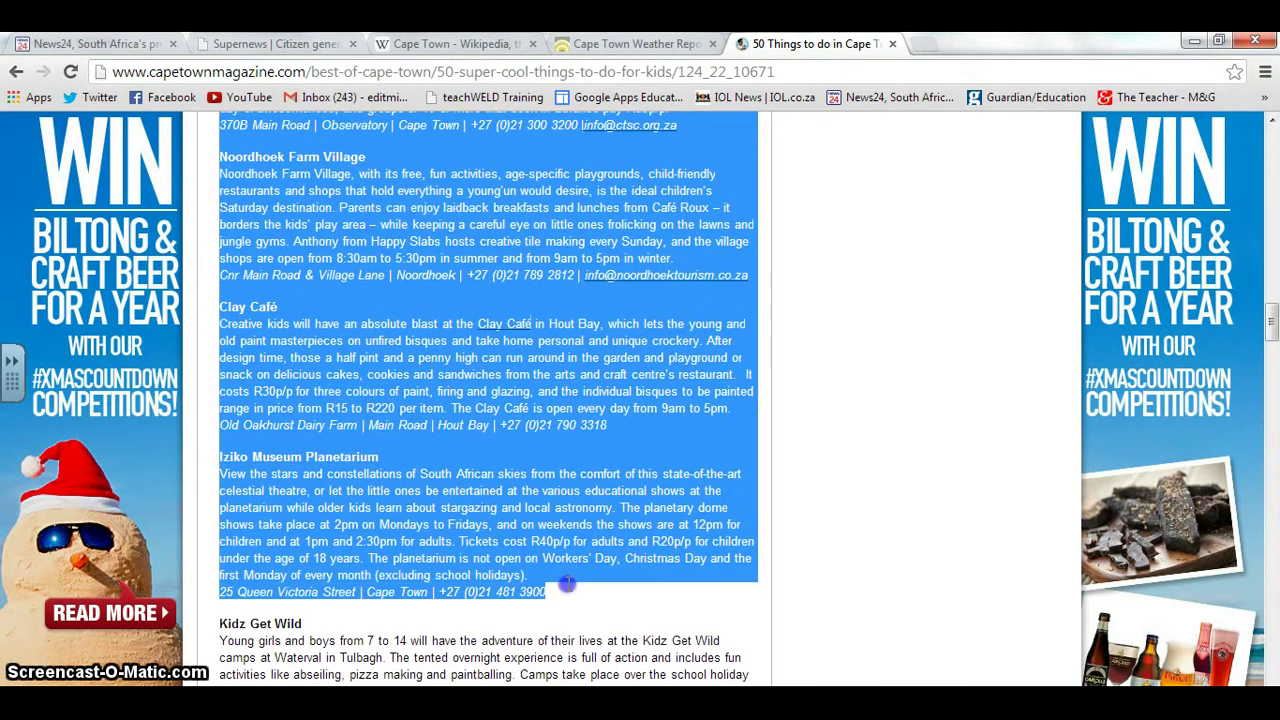
{"action": "right_click", "coordinate": [533, 509]}
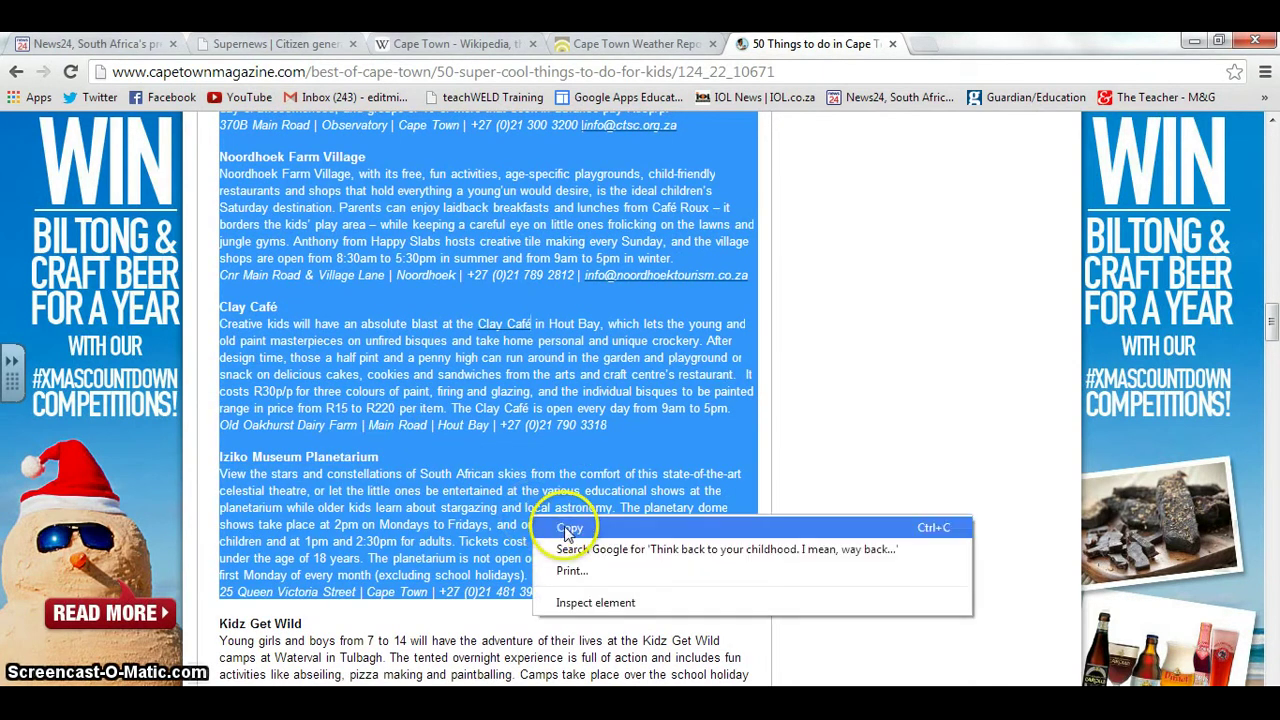
{"action": "left_click", "coordinate": [564, 524]}
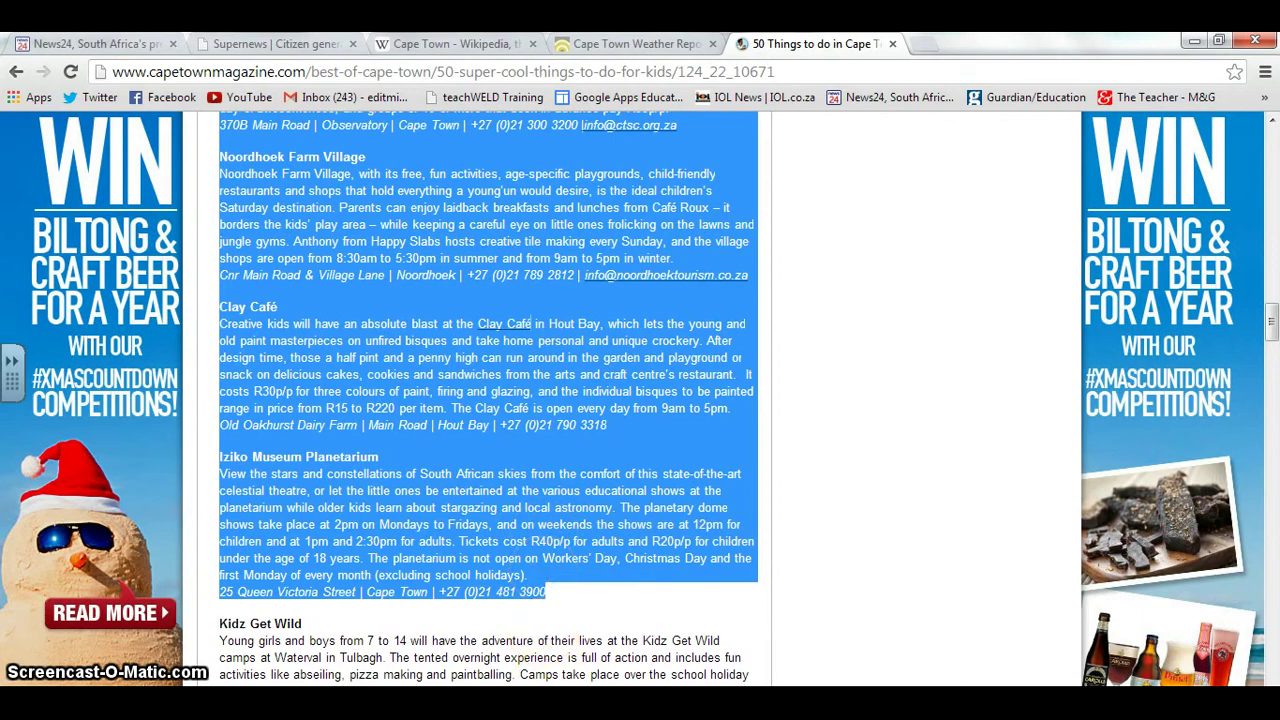
- Paste the copied article text into the Word Bank text box from the clipboard
{"action": "left_click", "coordinate": [490, 580]}
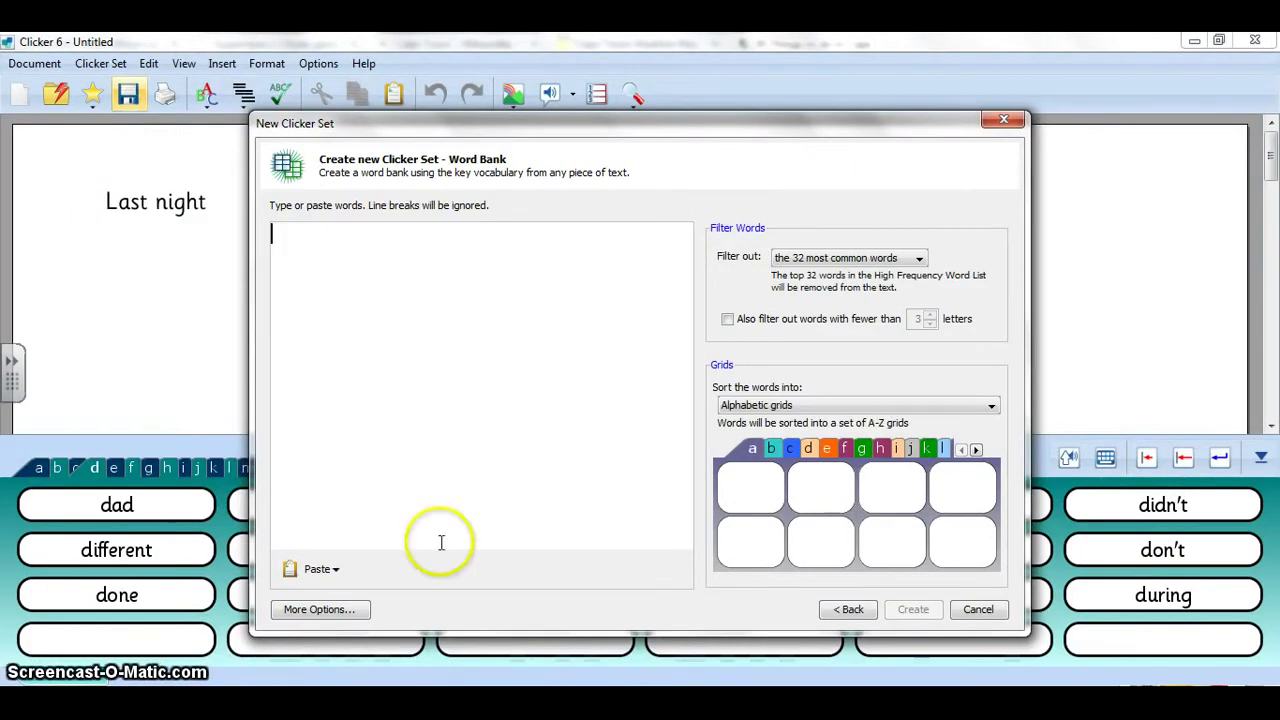
{"action": "left_click", "coordinate": [318, 563]}
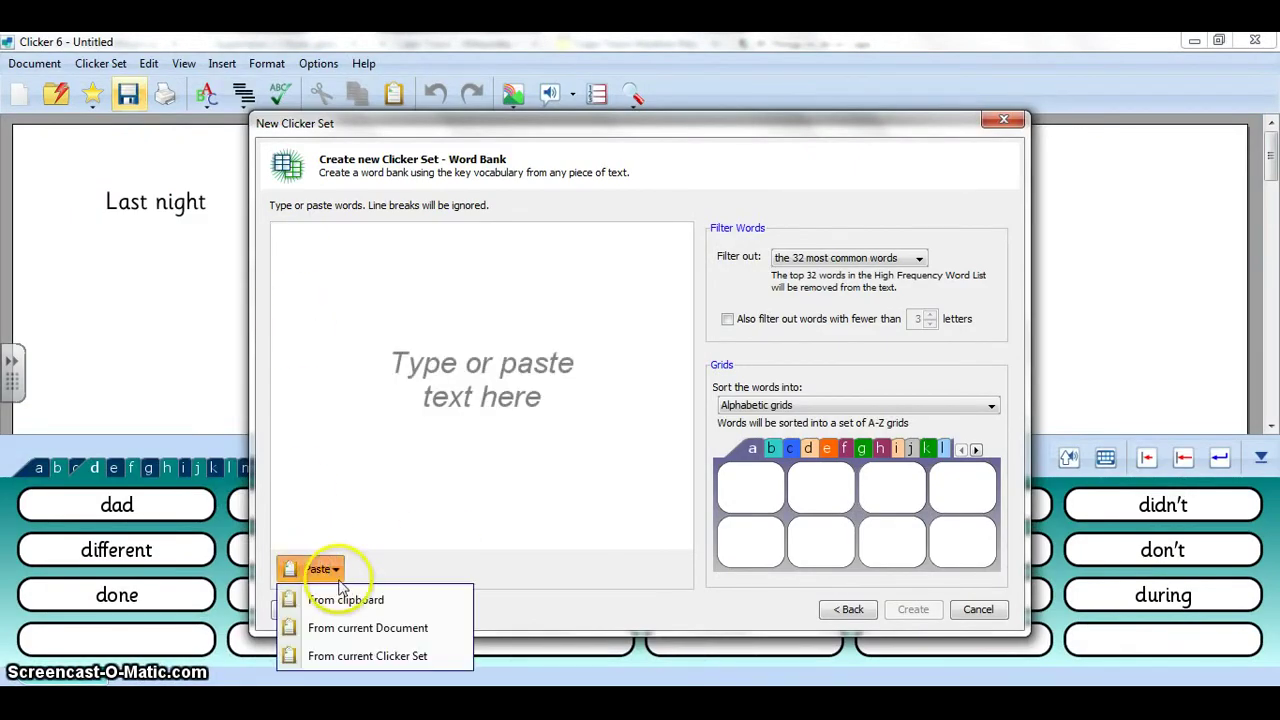
{"action": "left_click", "coordinate": [346, 600]}
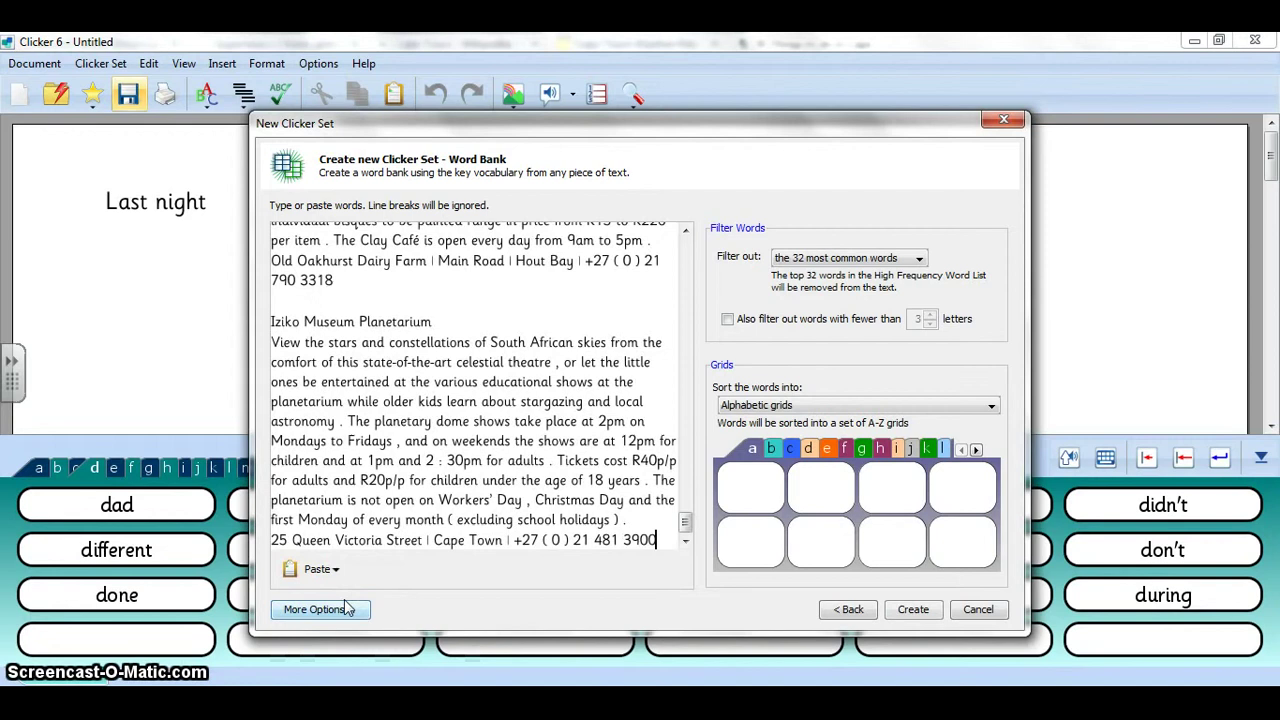
{"action": "scroll", "coordinate": [460, 400], "scroll_direction": "up", "scroll_amount": 15}
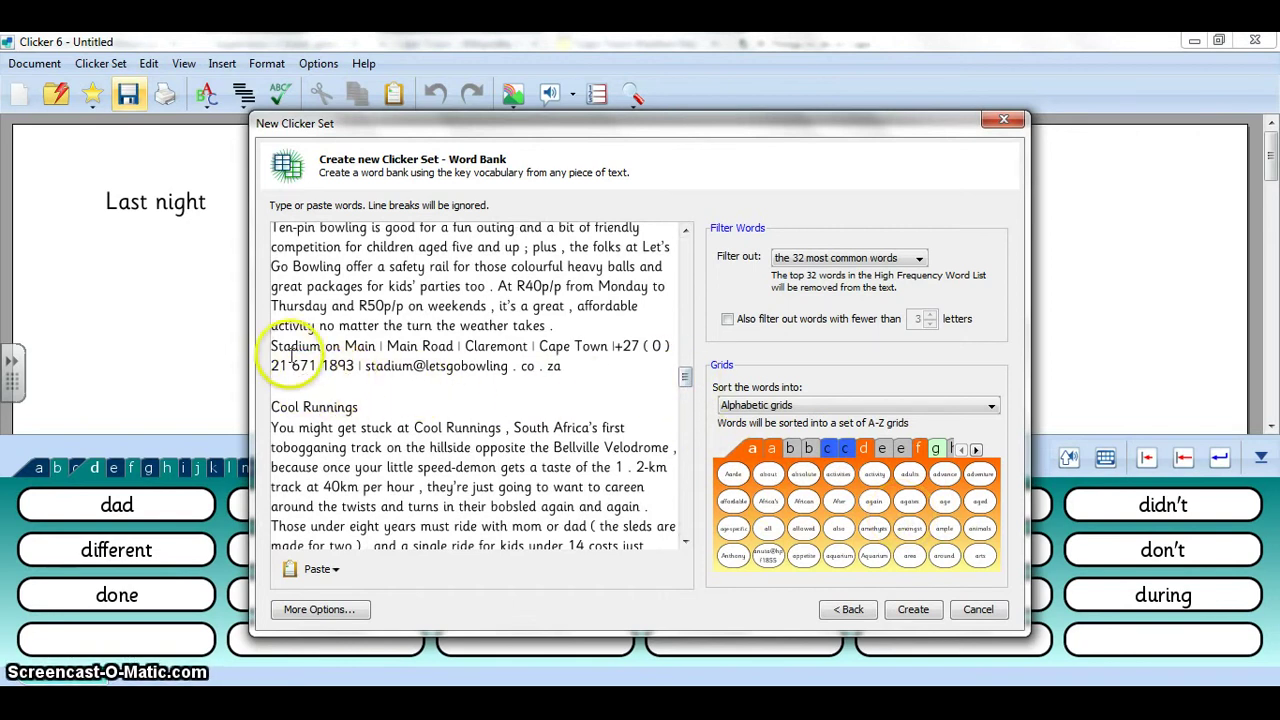
- Review the pasted text, selecting the Stadium on Main address and then trailing text
{"action": "left_click_drag", "start_coordinate": [275, 345], "coordinate": [390, 398]}
{"action": "scroll", "coordinate": [390, 398], "scroll_direction": "down", "scroll_amount": 10}
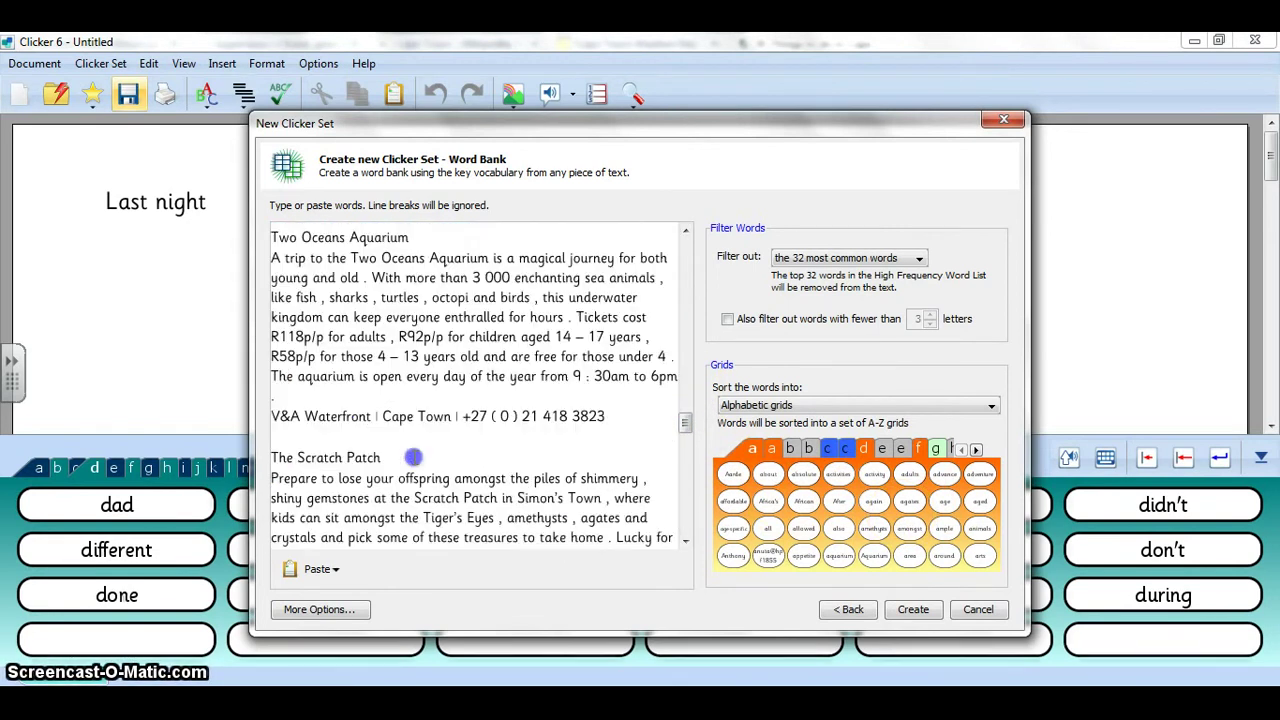
{"action": "left_click", "coordinate": [410, 452]}
{"action": "scroll", "coordinate": [410, 452], "scroll_direction": "down", "scroll_amount": 10}
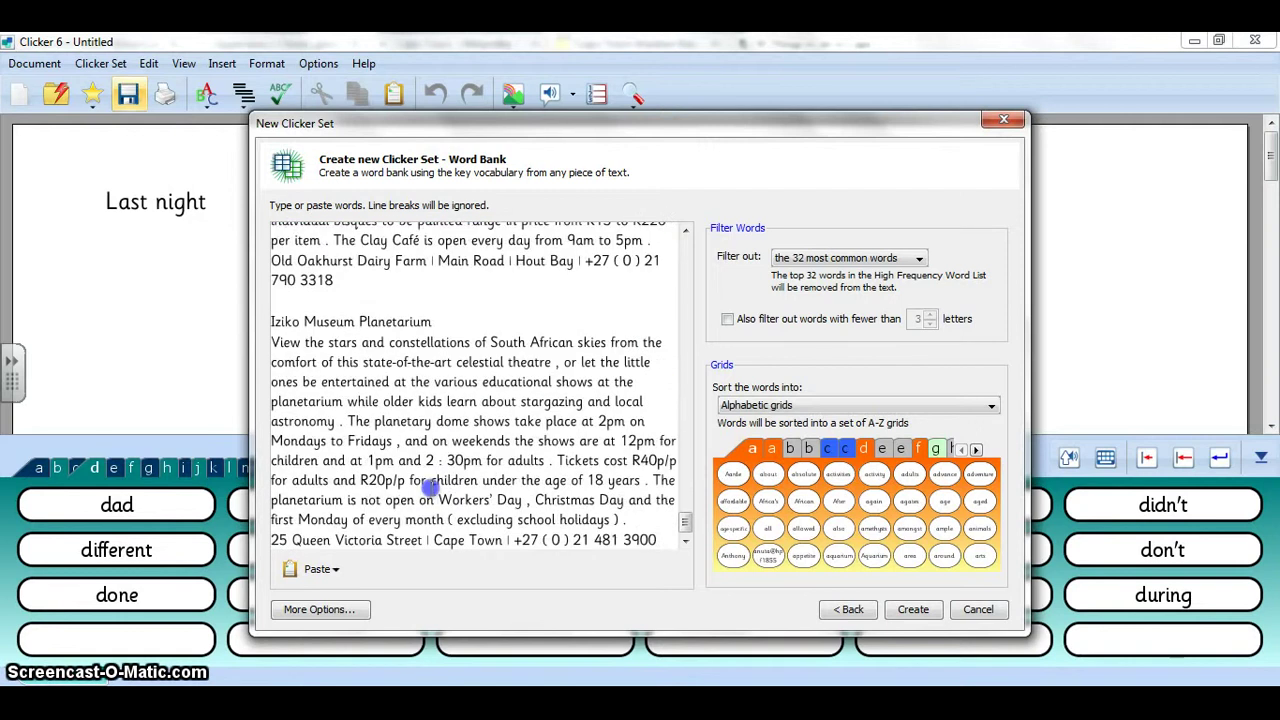
{"action": "left_click_drag", "start_coordinate": [430, 461], "coordinate": [701, 538]}
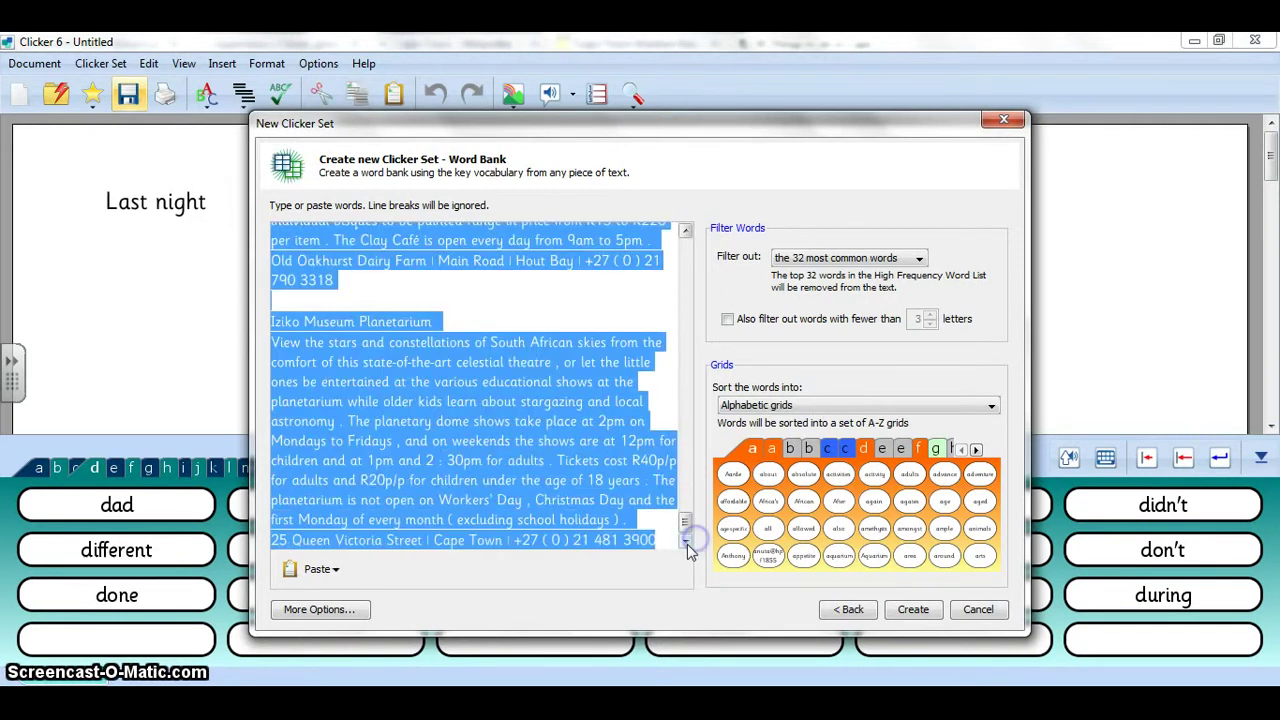
- Delete the selected trailing text, the Cape Town phone number and the R28p children's price
{"action": "key", "text": "Delete"}
{"action": "left_click_drag", "start_coordinate": [598, 359], "coordinate": [434, 362]}
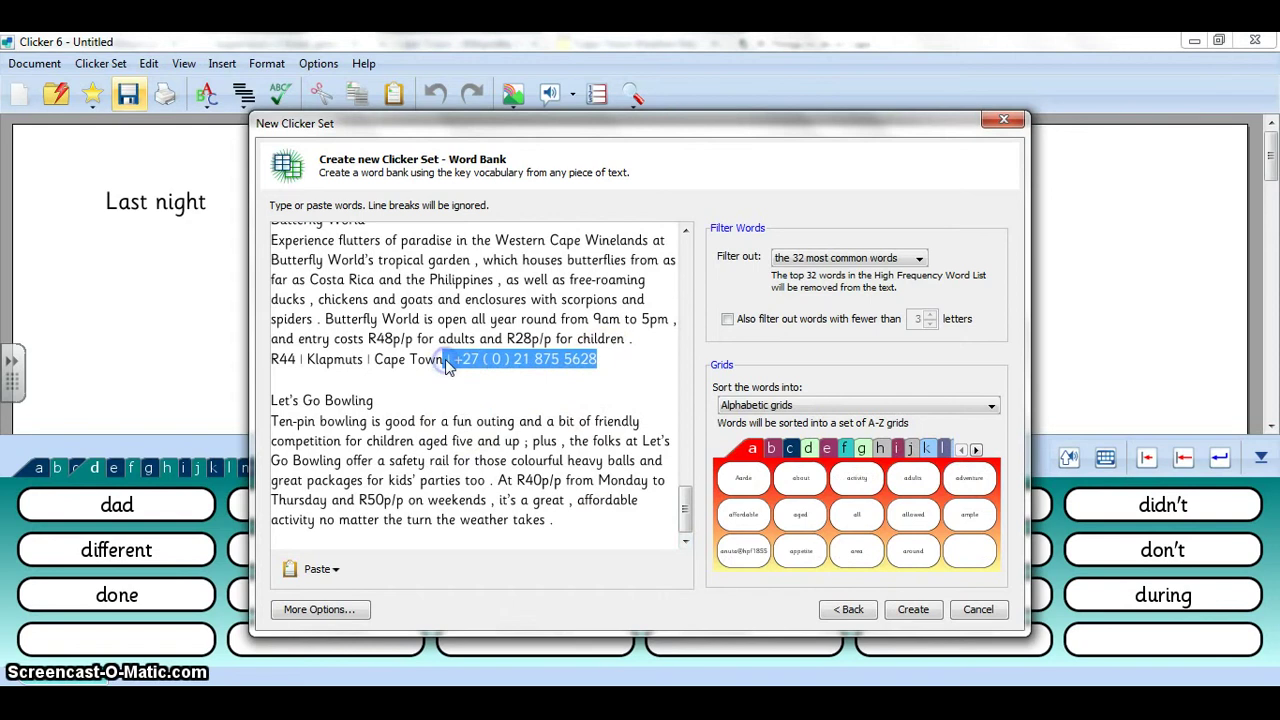
{"action": "key", "text": "Delete"}
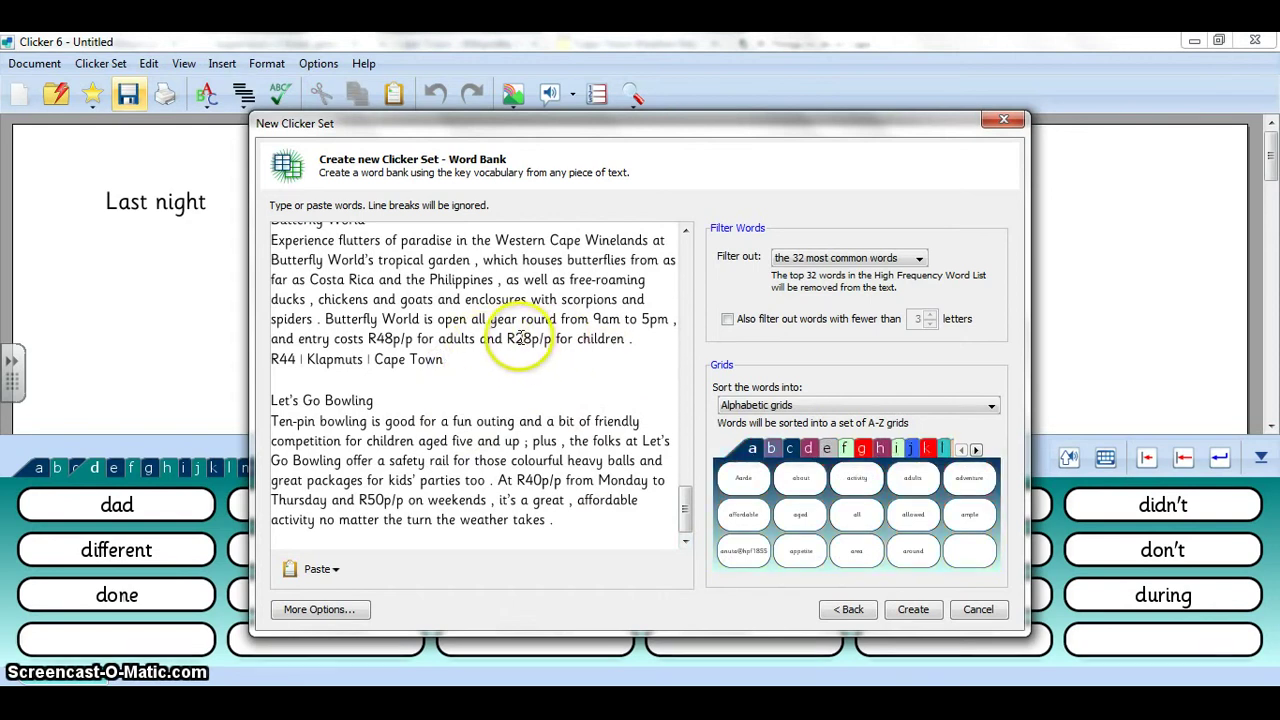
{"action": "double_click", "coordinate": [522, 339]}
{"action": "key", "text": "Delete"}
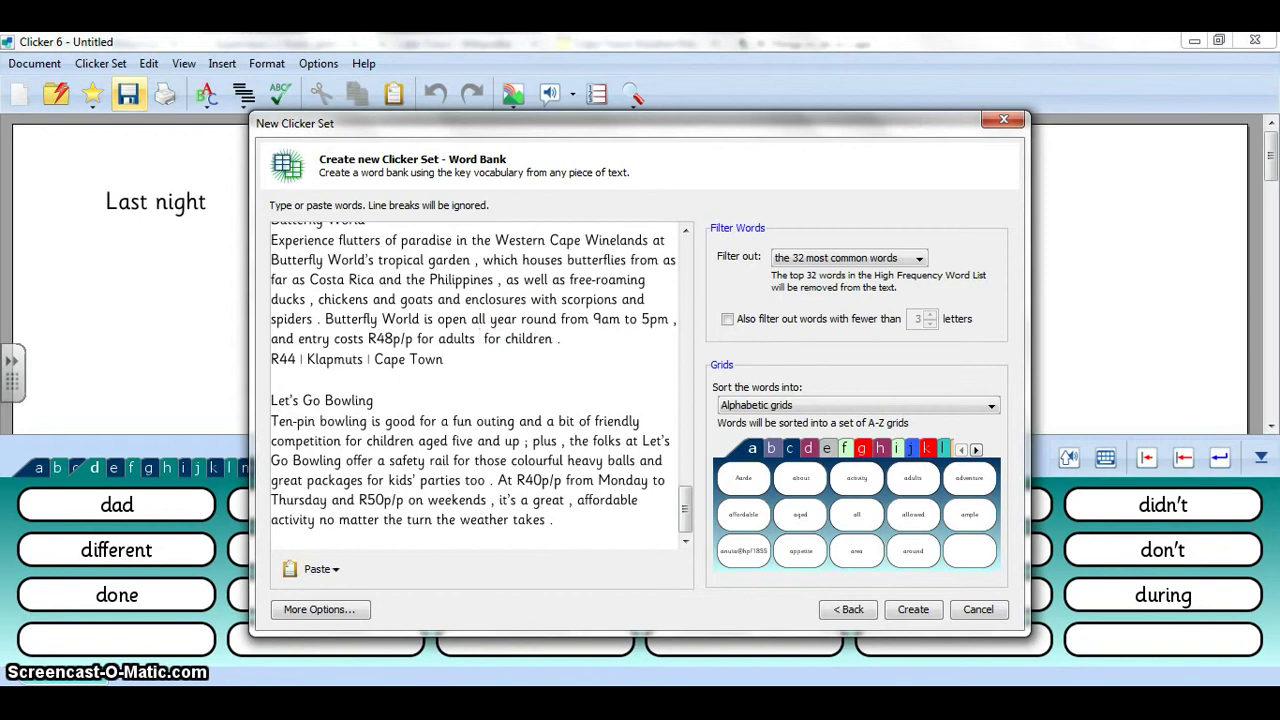
- Remove the strawberry picking times and contact details and the Kusweg address line
{"action": "scroll", "coordinate": [457, 366], "scroll_direction": "up", "scroll_amount": 15}
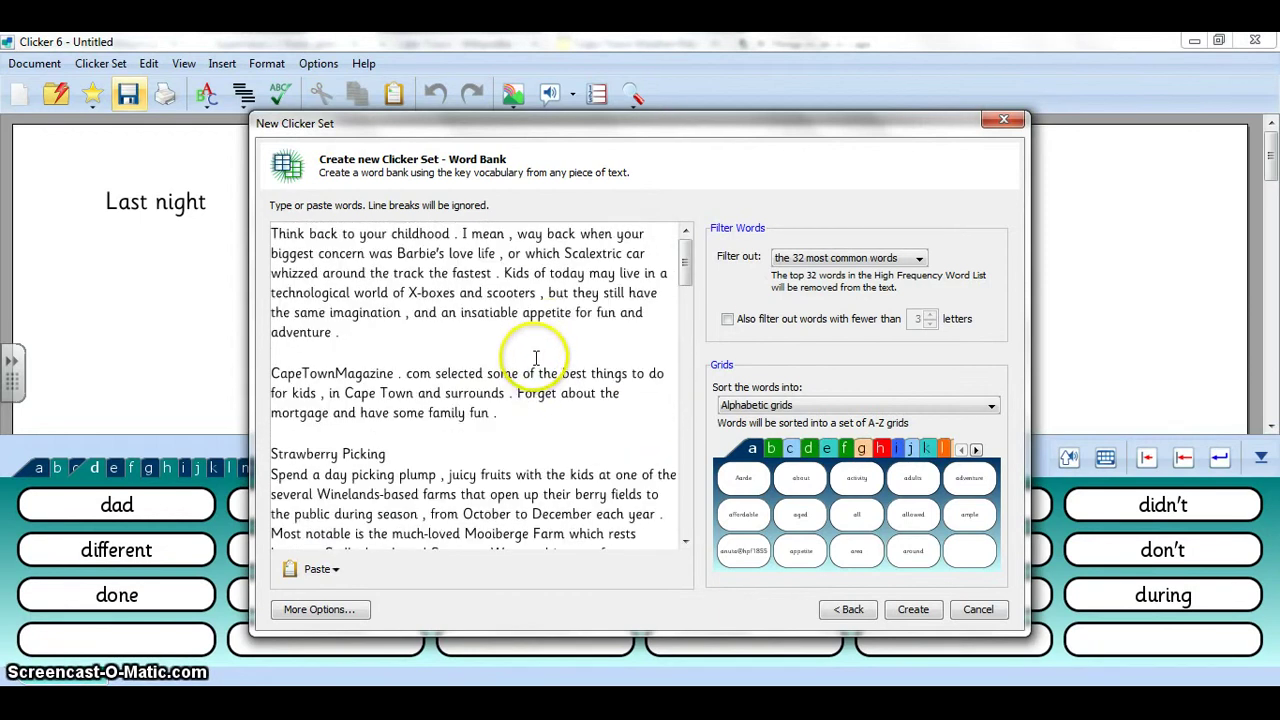
{"action": "scroll", "coordinate": [500, 350], "scroll_direction": "down", "scroll_amount": 3}
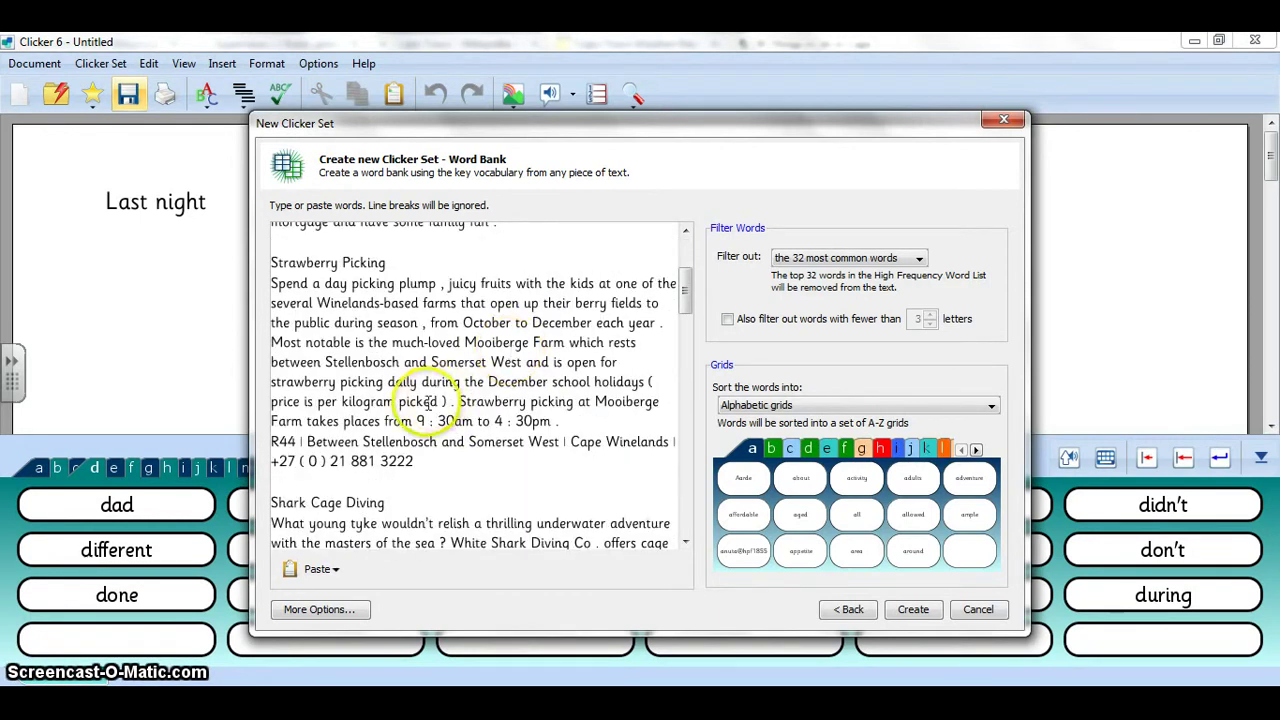
{"action": "left_click_drag", "start_coordinate": [417, 421], "coordinate": [450, 457]}
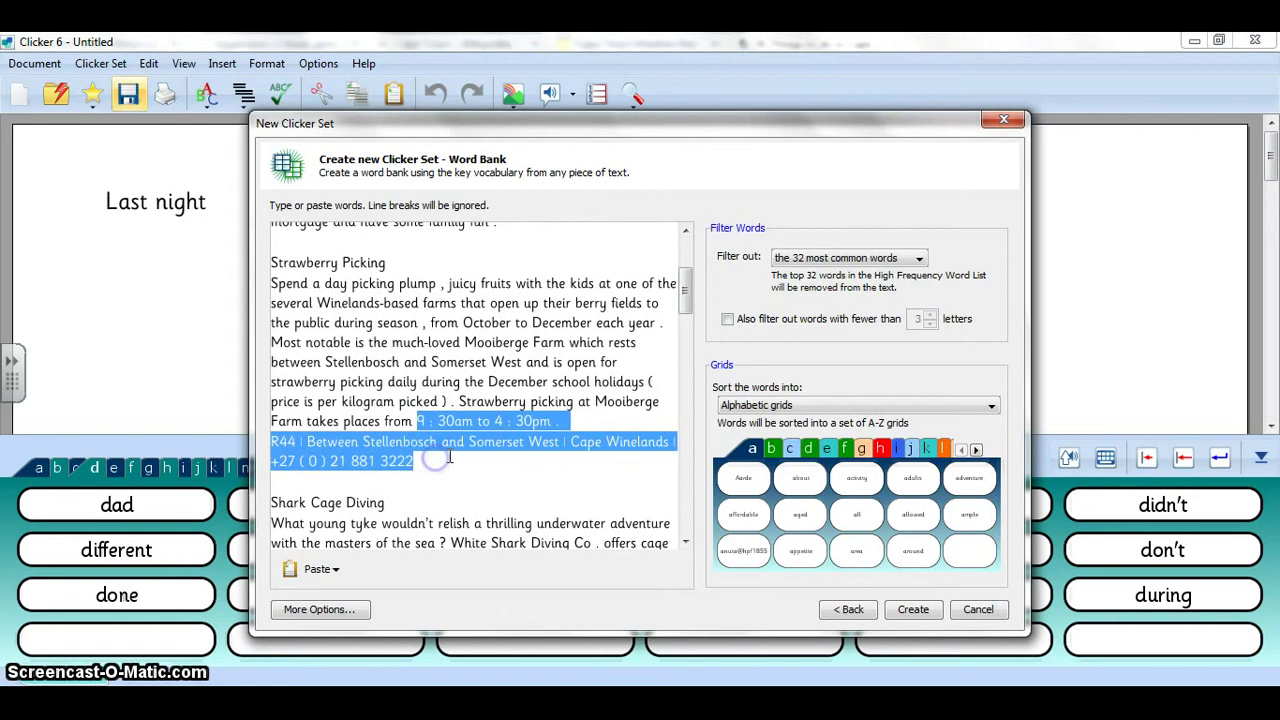
{"action": "key", "text": "Delete"}
{"action": "scroll", "coordinate": [452, 465], "scroll_direction": "down", "scroll_amount": 5}
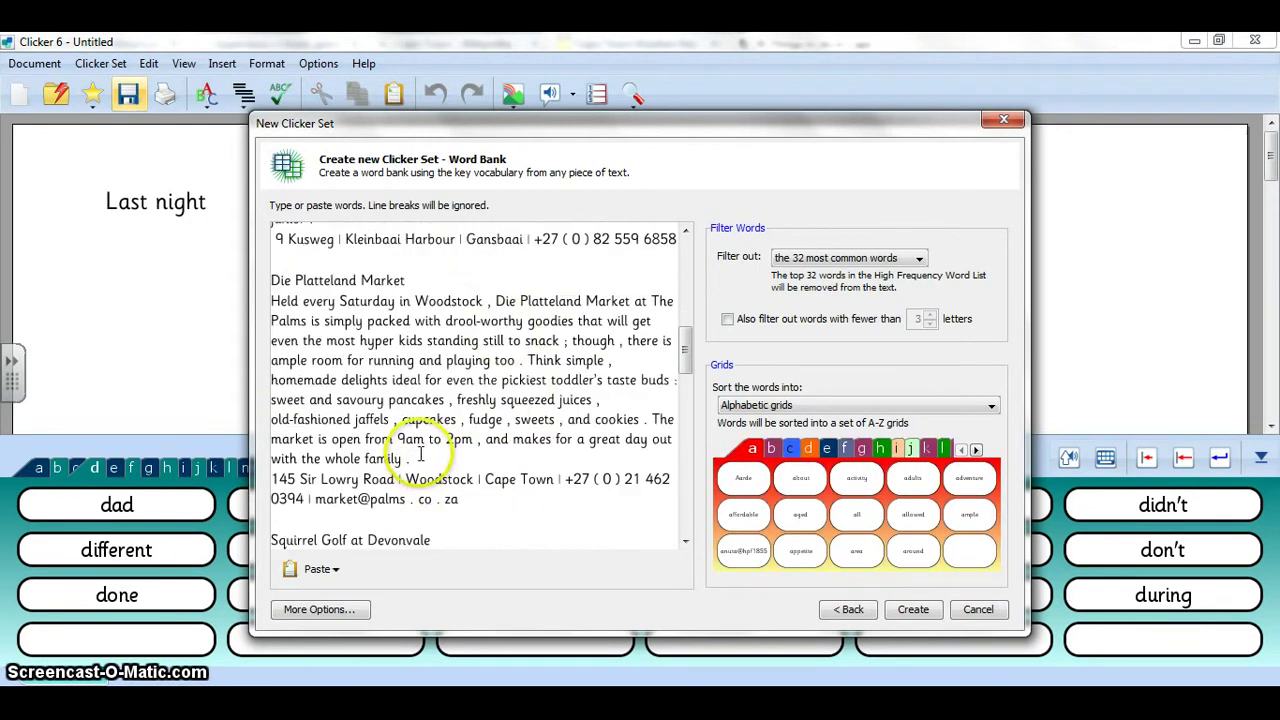
{"action": "scroll", "coordinate": [453, 250], "scroll_direction": "up", "scroll_amount": 2}
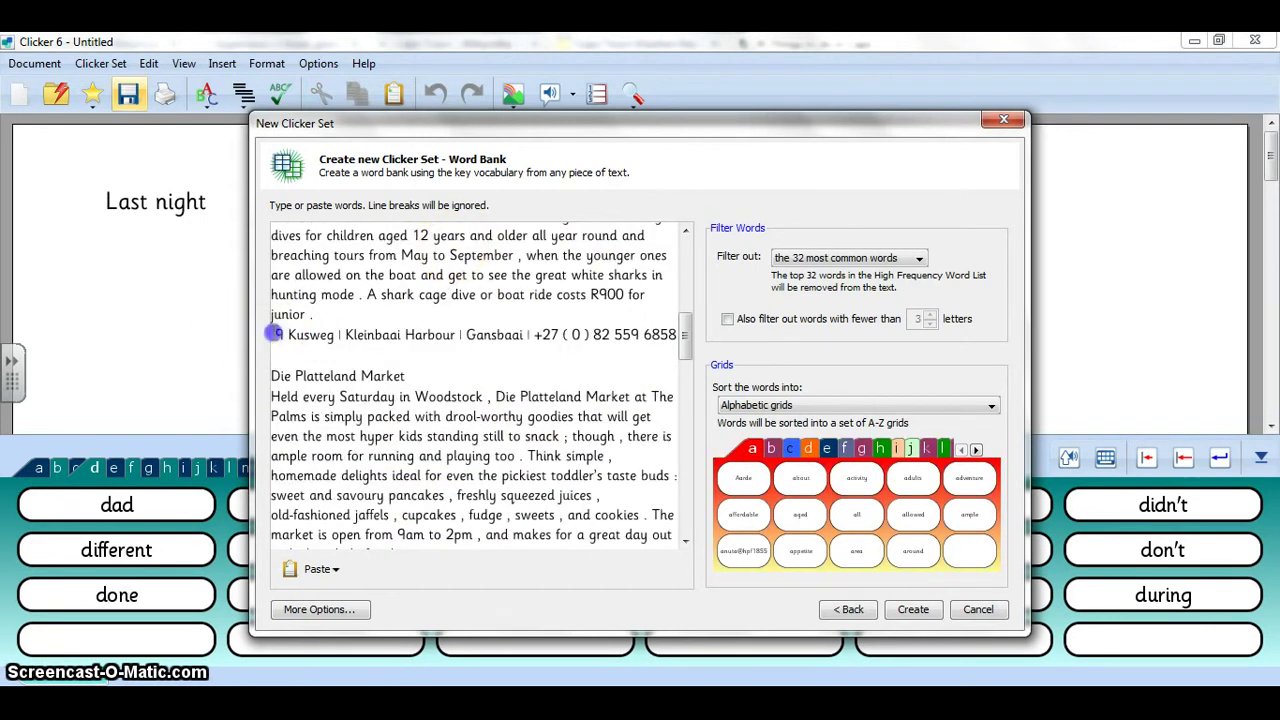
{"action": "left_click_drag", "start_coordinate": [272, 335], "coordinate": [758, 362]}
{"action": "key", "text": "Delete"}
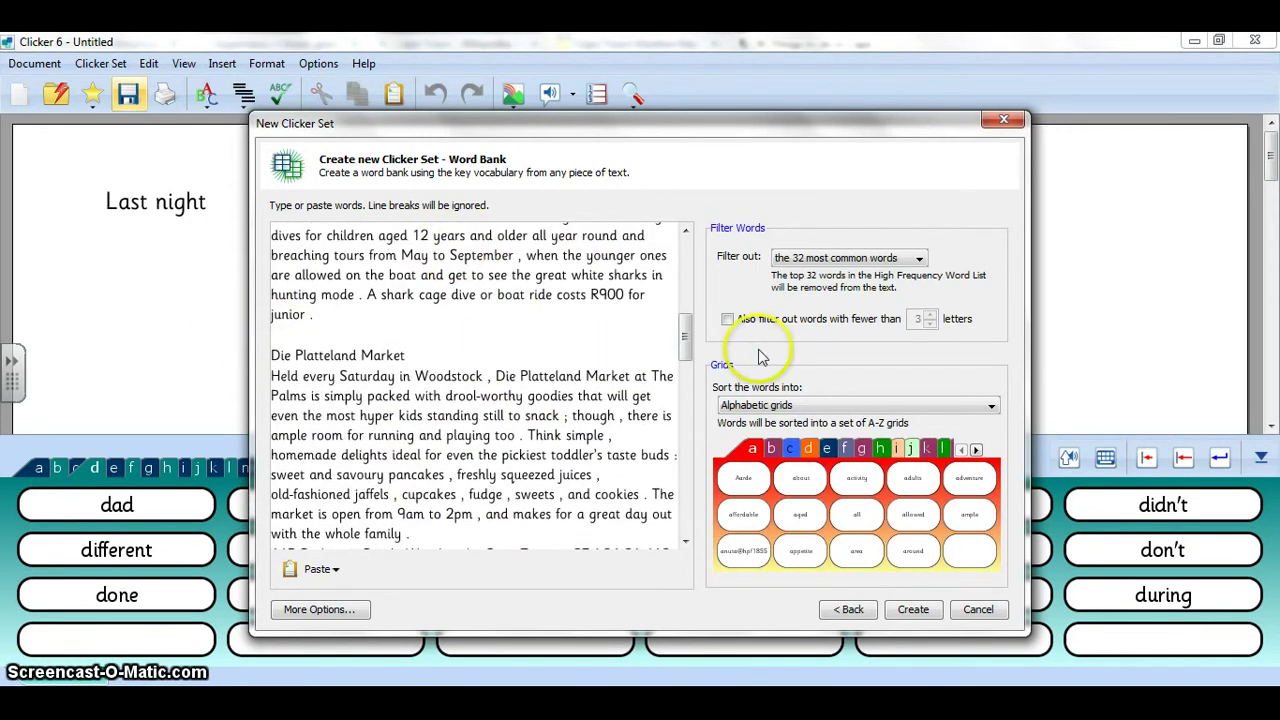
- Delete the golf venue's phone and e-mail and the market's address details
{"action": "scroll", "coordinate": [465, 360], "scroll_direction": "down", "scroll_amount": 5}
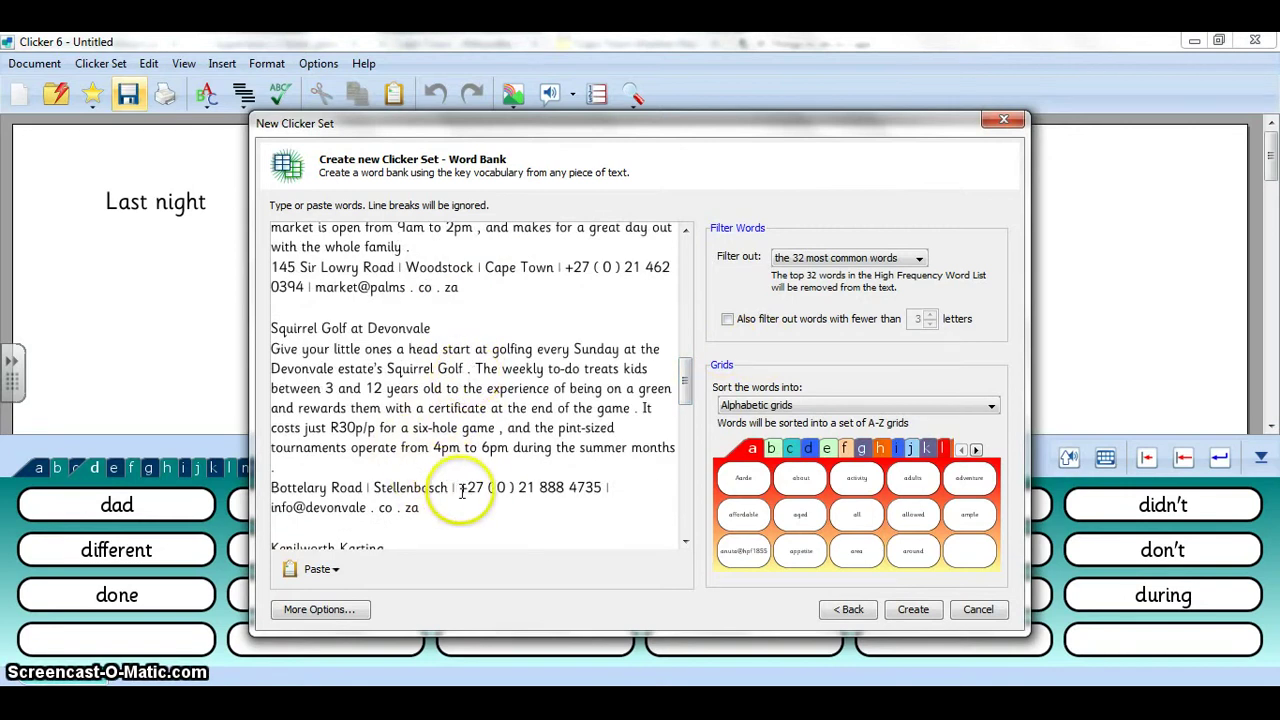
{"action": "left_click_drag", "start_coordinate": [454, 487], "coordinate": [646, 523]}
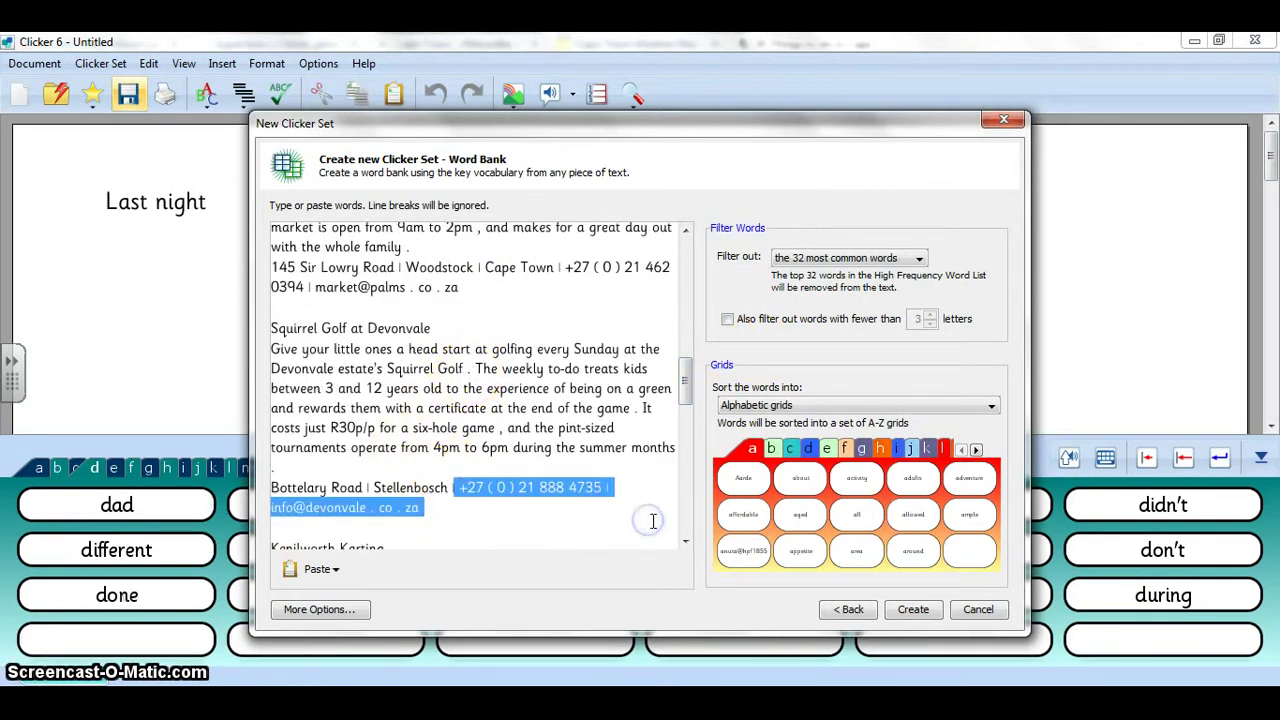
{"action": "key", "text": "Delete"}
{"action": "left_click_drag", "start_coordinate": [480, 288], "coordinate": [299, 268]}
{"action": "key", "text": "Delete"}
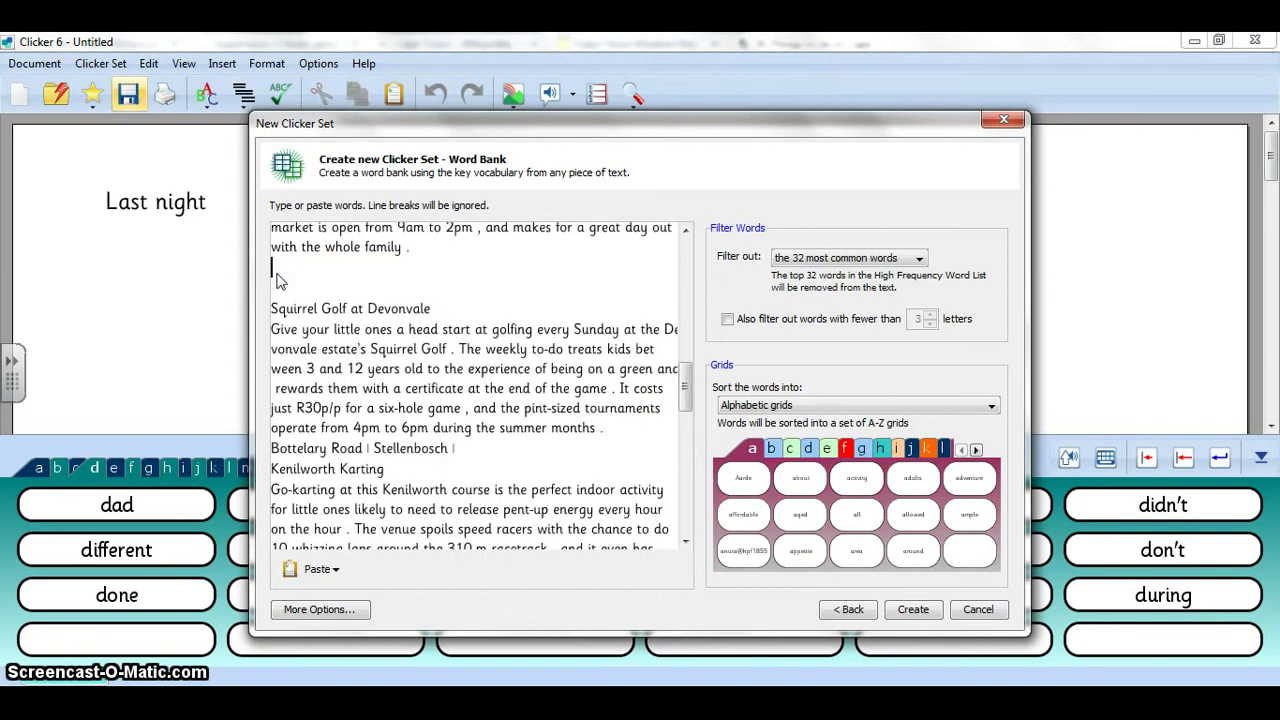
- Delete the later activity sections through Let's Go Bowling, ending at Die Platteland Market
{"action": "scroll", "coordinate": [395, 358], "scroll_direction": "up", "scroll_amount": 10}
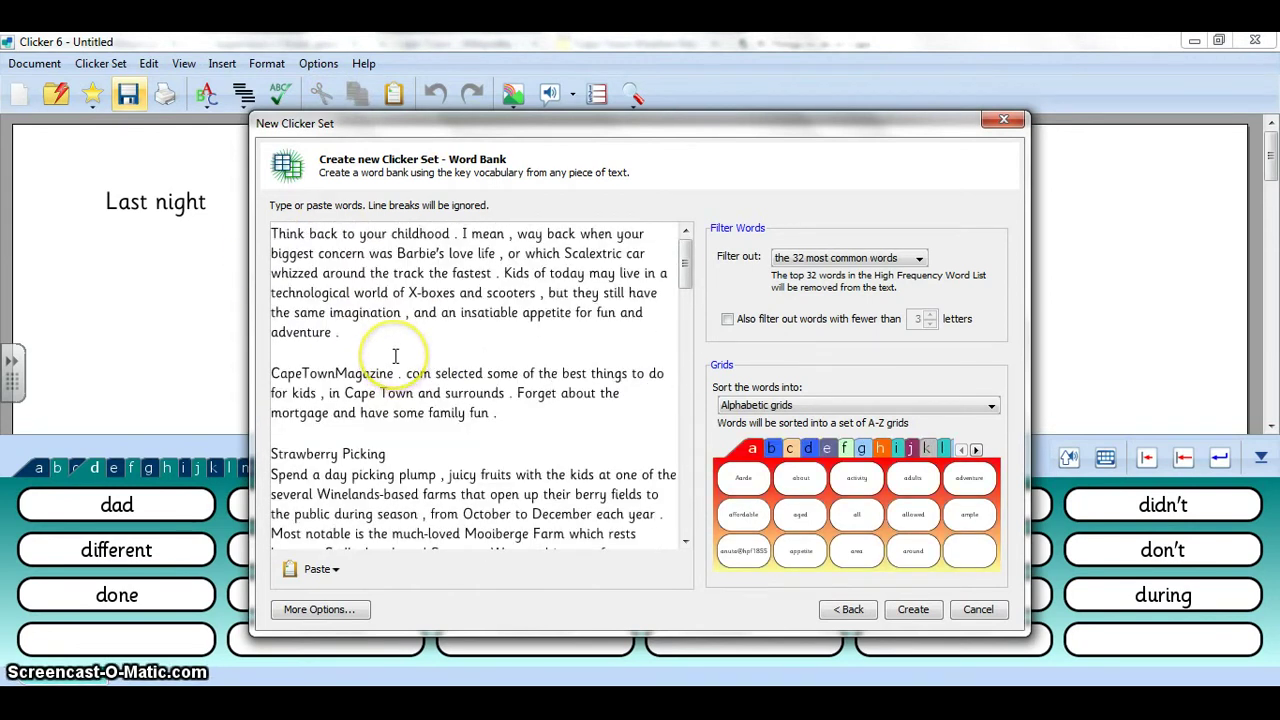
{"action": "scroll", "coordinate": [395, 357], "scroll_direction": "down", "scroll_amount": 12}
{"action": "left_click_drag", "start_coordinate": [297, 375], "coordinate": [503, 592]}
{"action": "left_click_drag", "start_coordinate": [630, 601], "coordinate": [629, 585]}
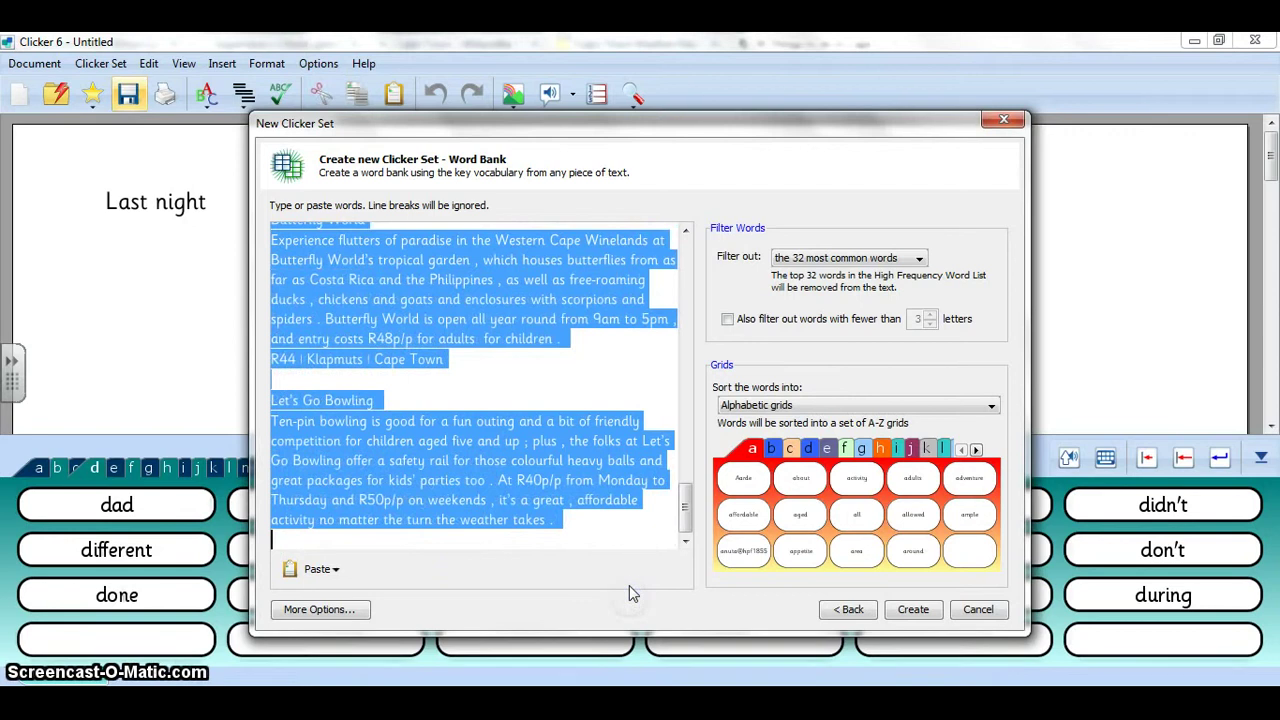
{"action": "key", "text": "Delete"}
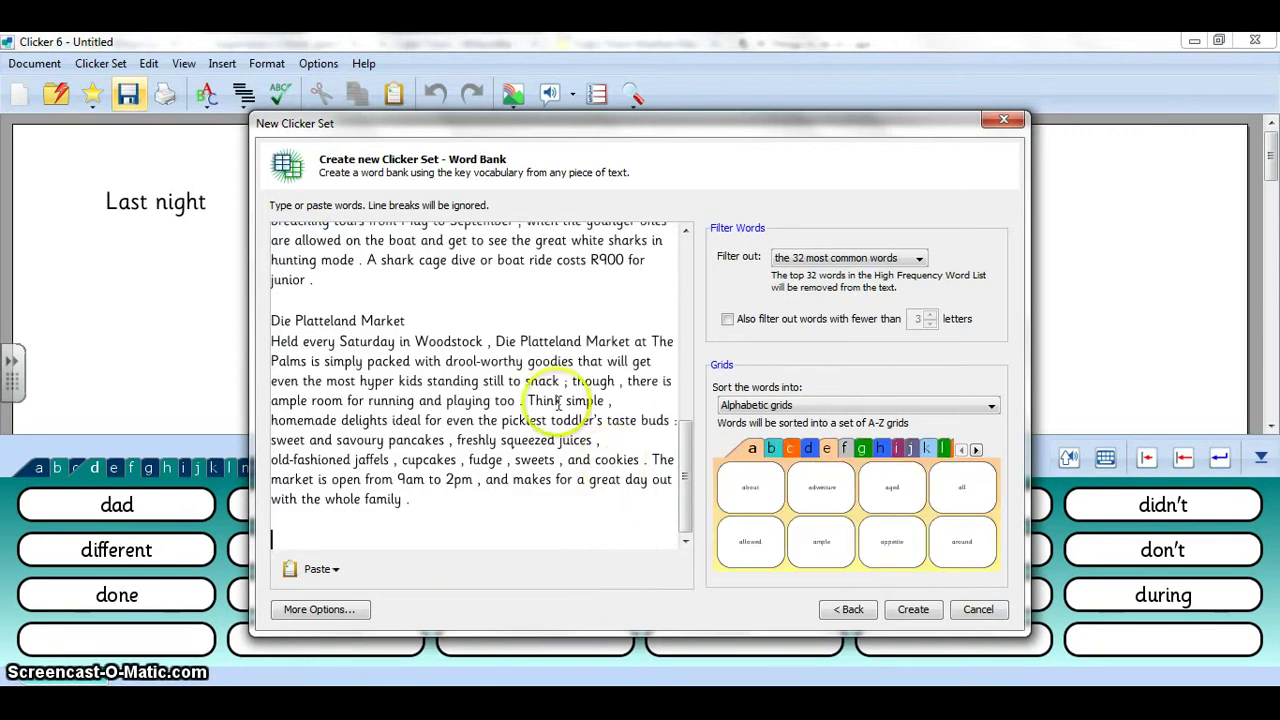
{"action": "scroll", "coordinate": [450, 380], "scroll_direction": "up", "scroll_amount": 10}
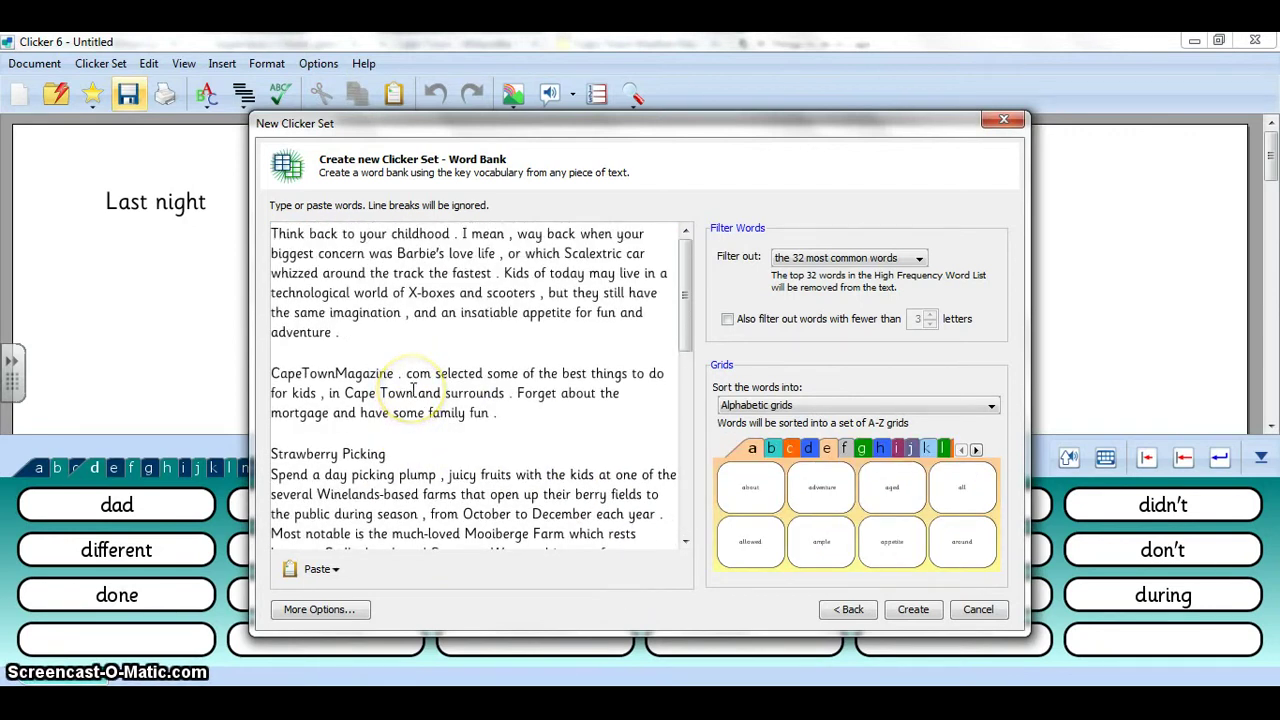
{"action": "left_click", "coordinate": [414, 390]}
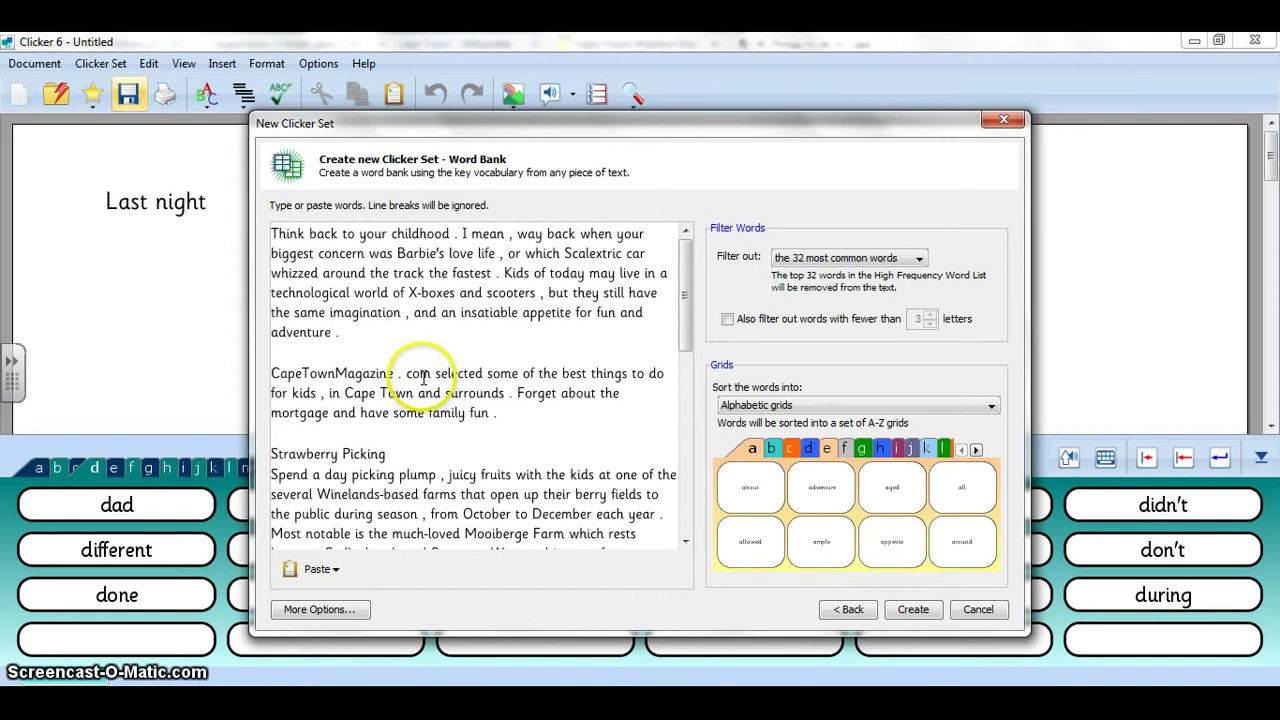
- Filter out the 32 most common words and words under 3 letters, then create alphabetic grids
{"action": "left_click", "coordinate": [553, 441]}
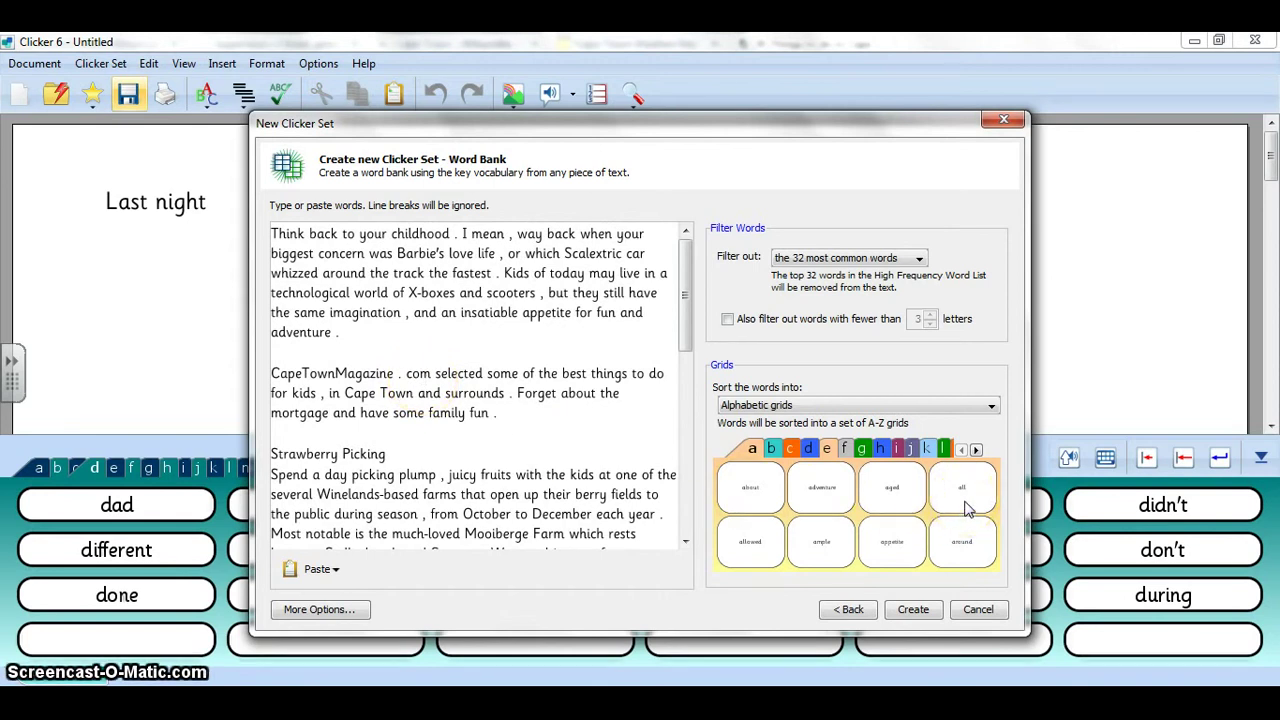
{"action": "left_click", "coordinate": [850, 260]}
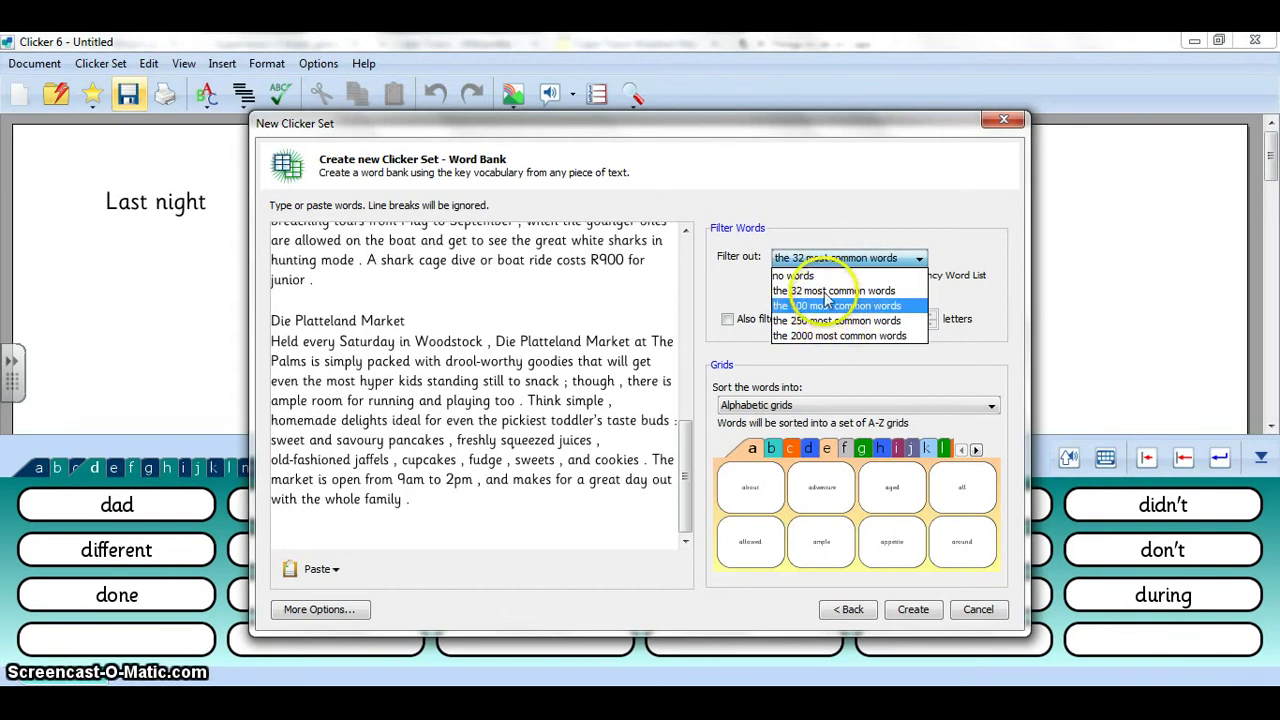
{"action": "left_click", "coordinate": [826, 291]}
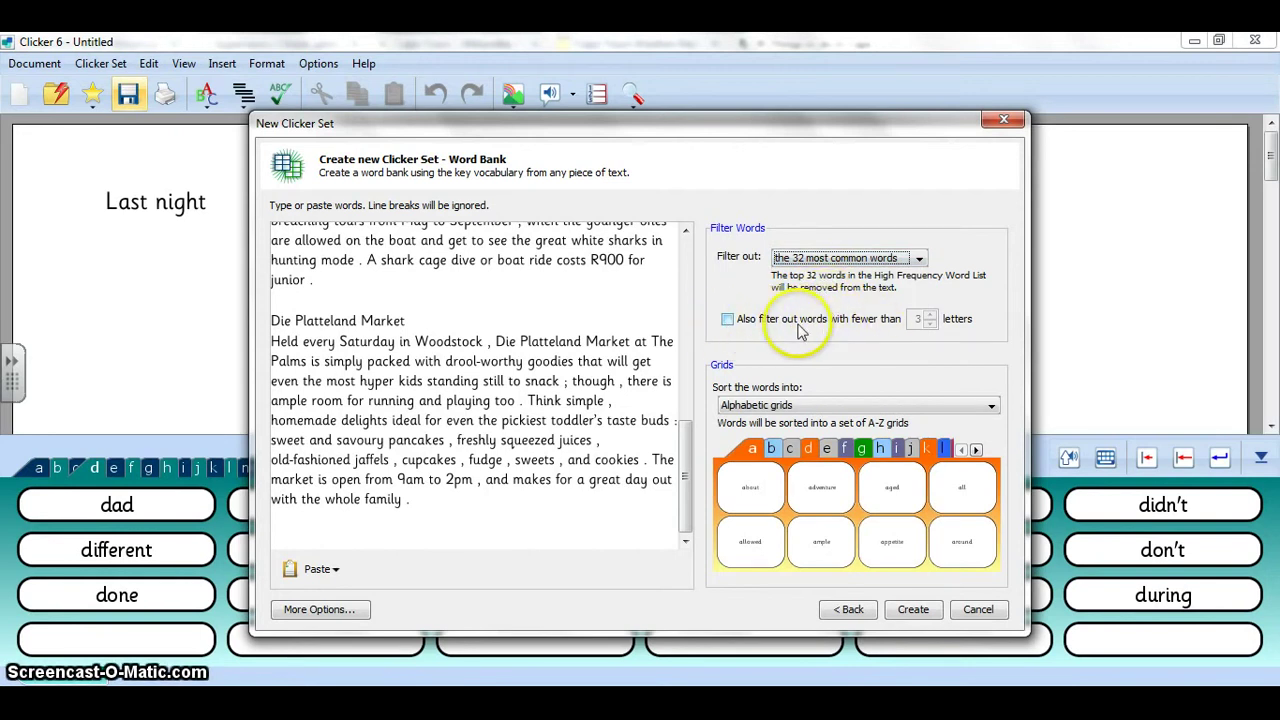
{"action": "left_click", "coordinate": [727, 320]}
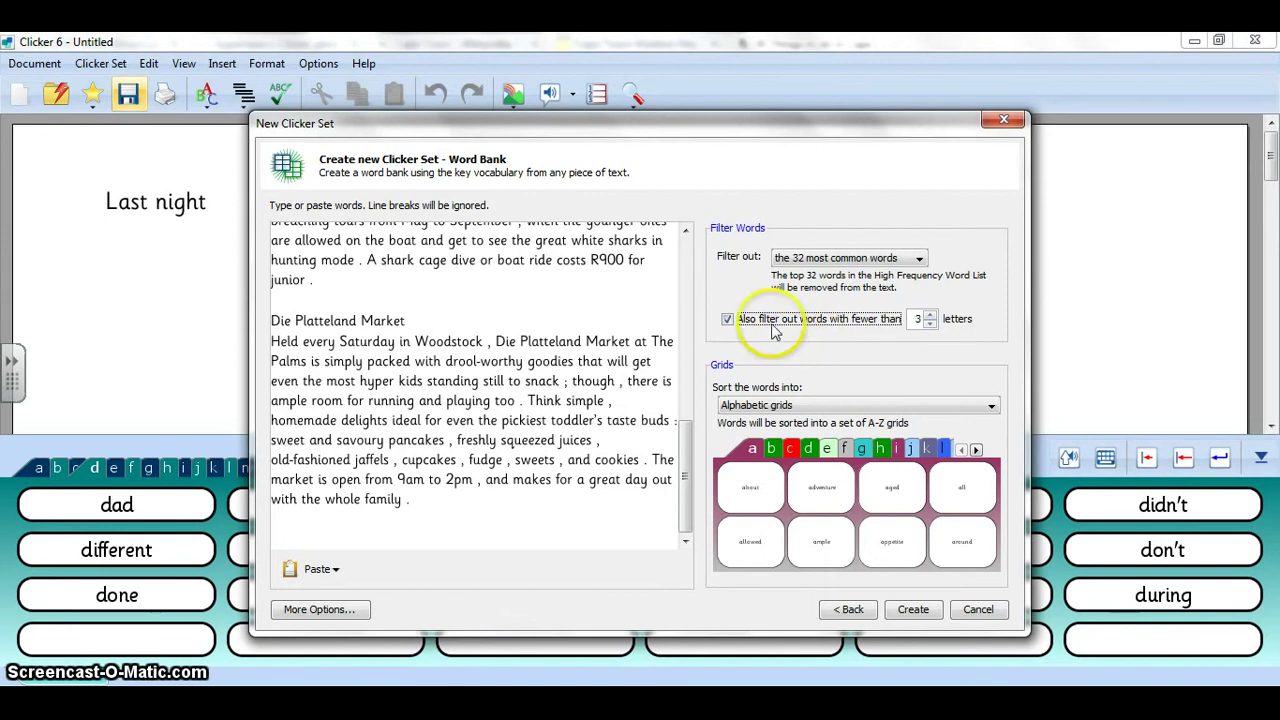
{"action": "left_click", "coordinate": [812, 410]}
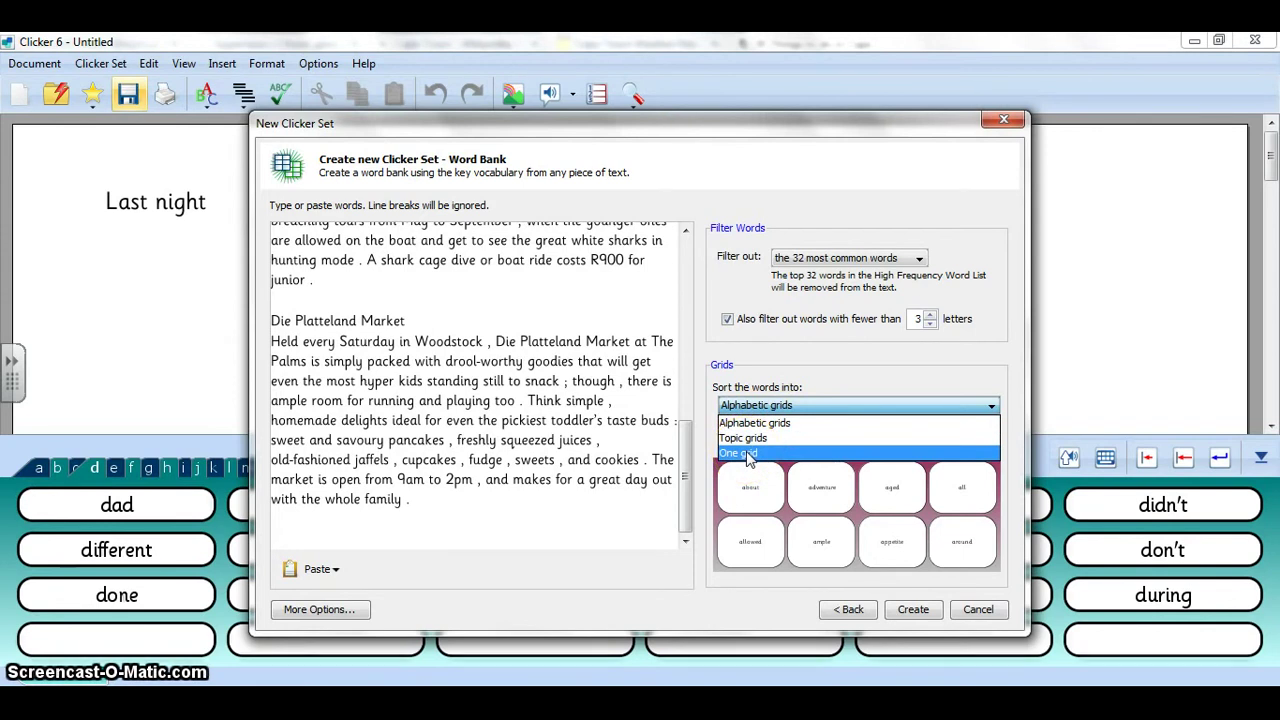
{"action": "left_click_drag", "start_coordinate": [748, 458], "coordinate": [745, 448]}
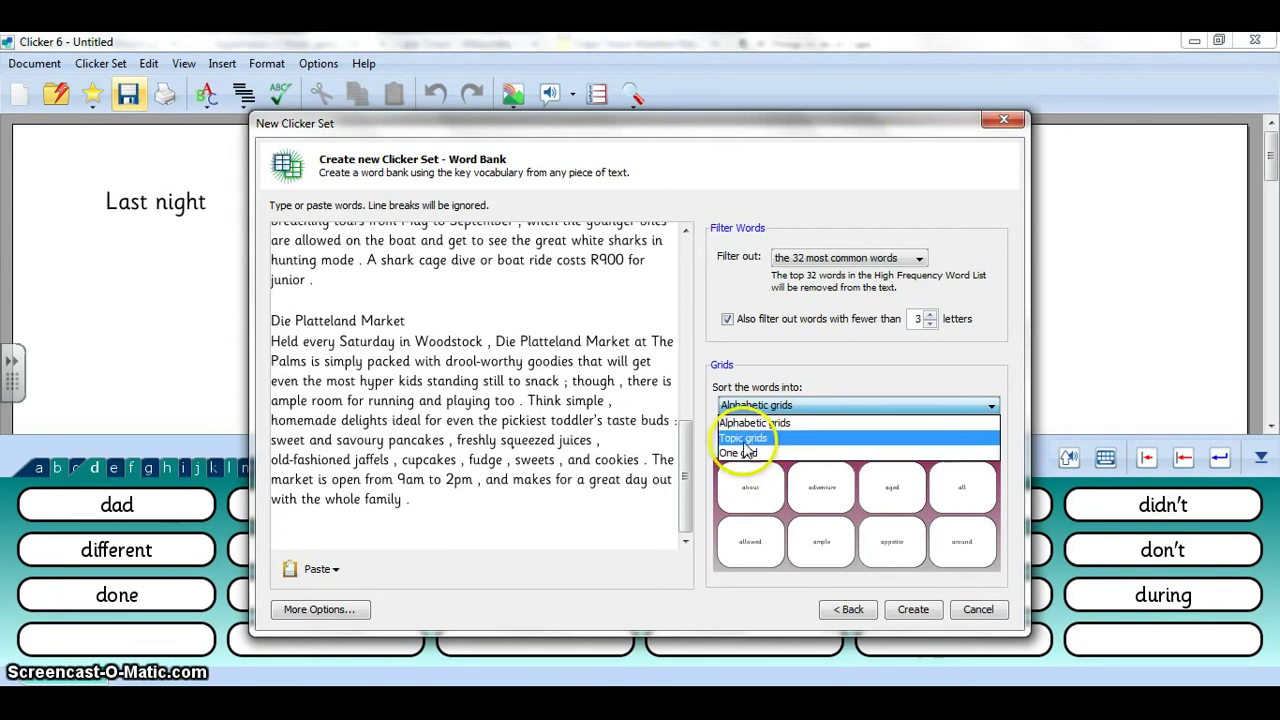
{"action": "left_click", "coordinate": [850, 370]}
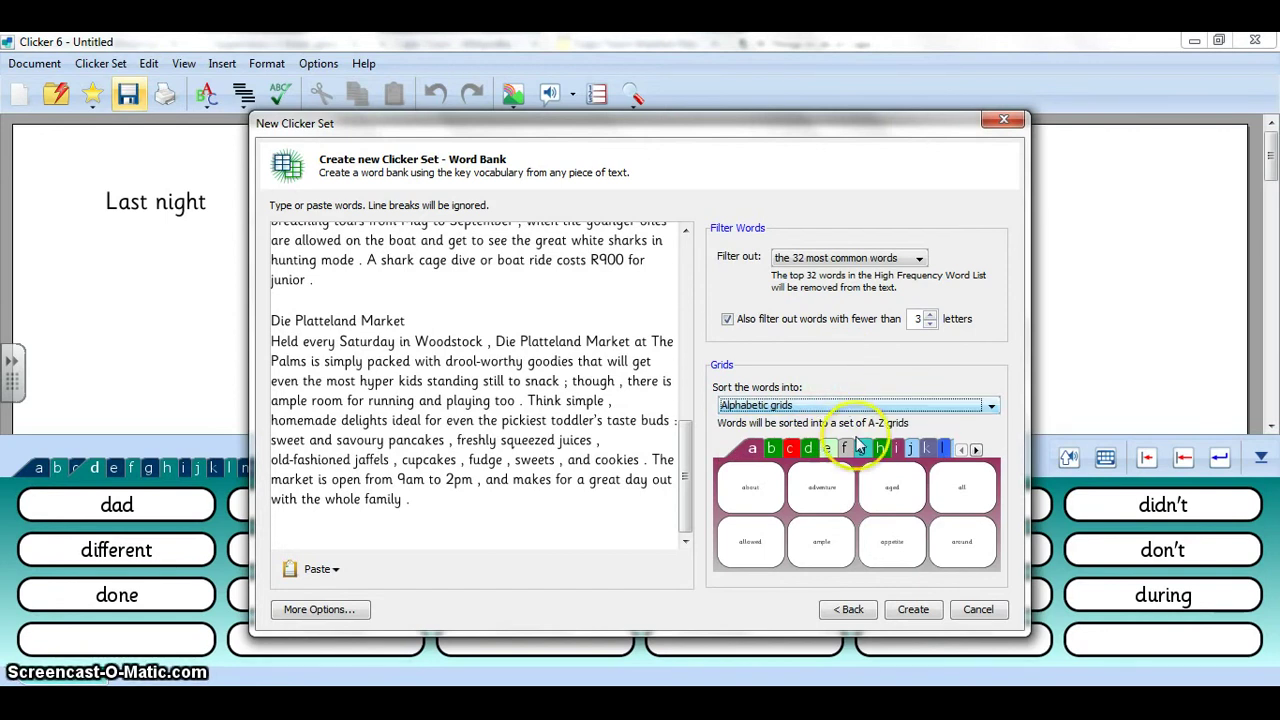
{"action": "left_click", "coordinate": [914, 610]}
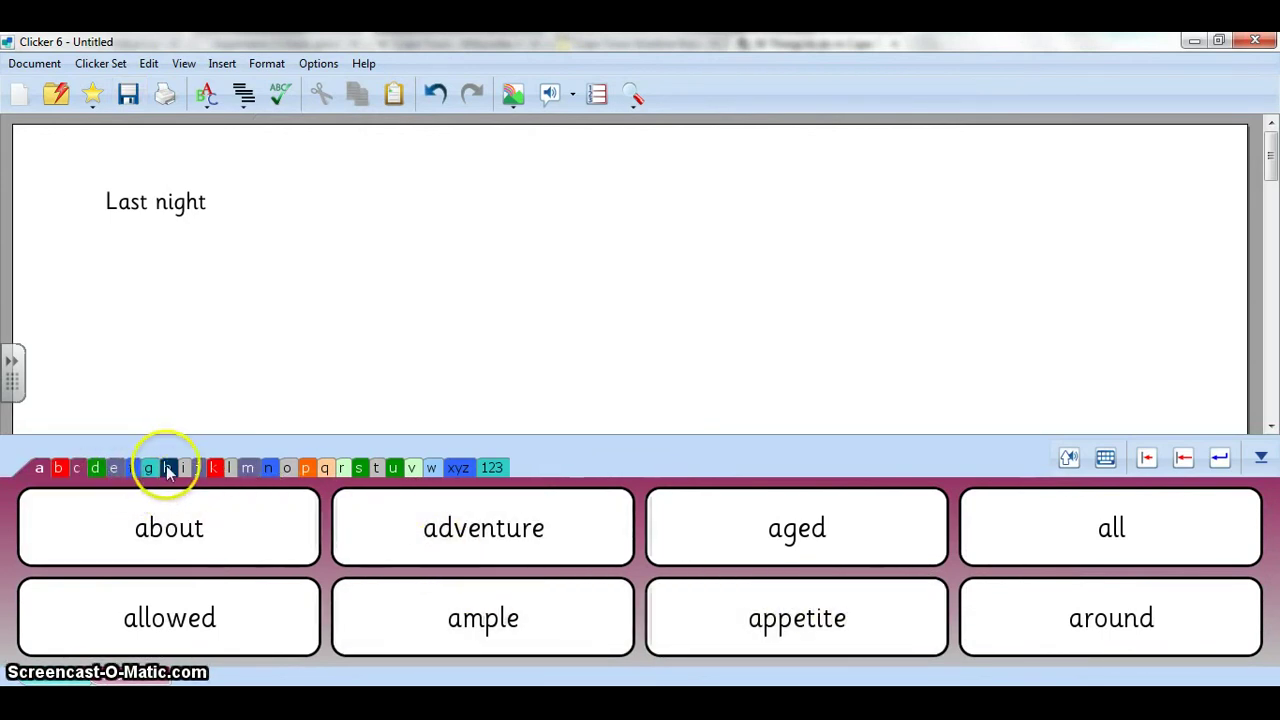
- Add goodies from the word bank's g grid after 'Last night'
{"action": "left_click", "coordinate": [58, 468]}
{"action": "left_click", "coordinate": [77, 468]}
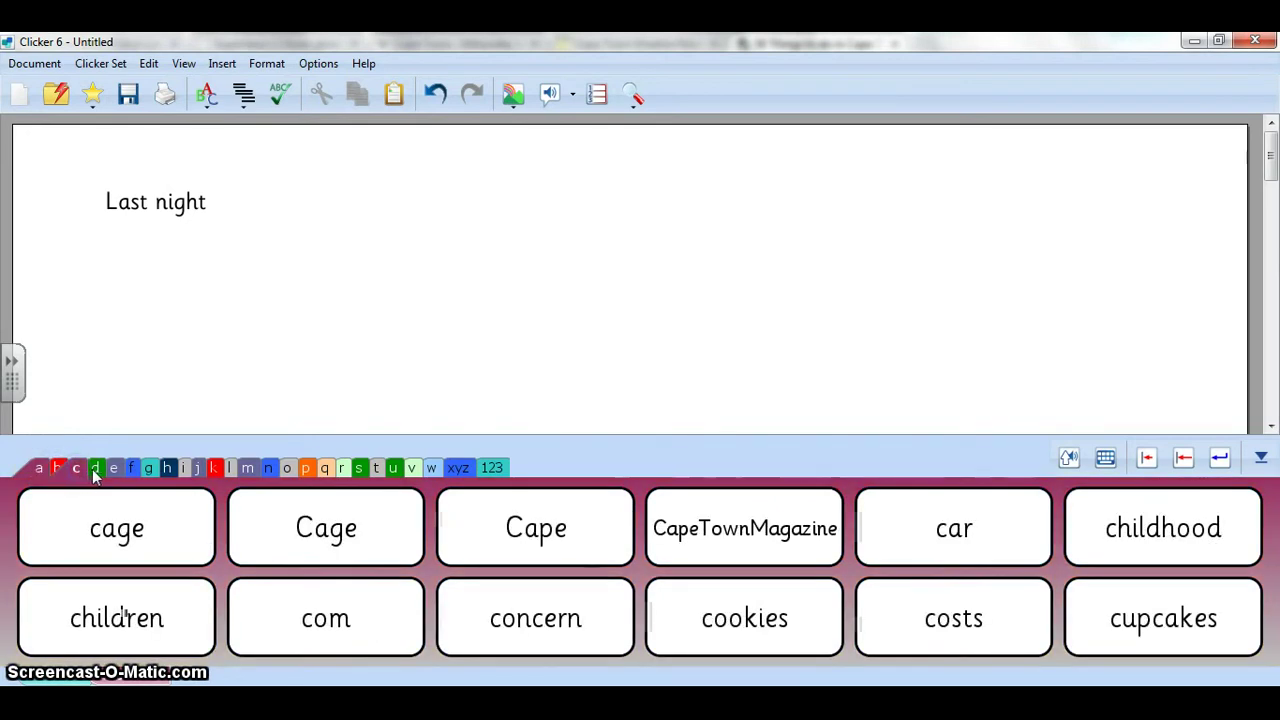
{"action": "left_click", "coordinate": [95, 468]}
{"action": "left_click", "coordinate": [147, 468]}
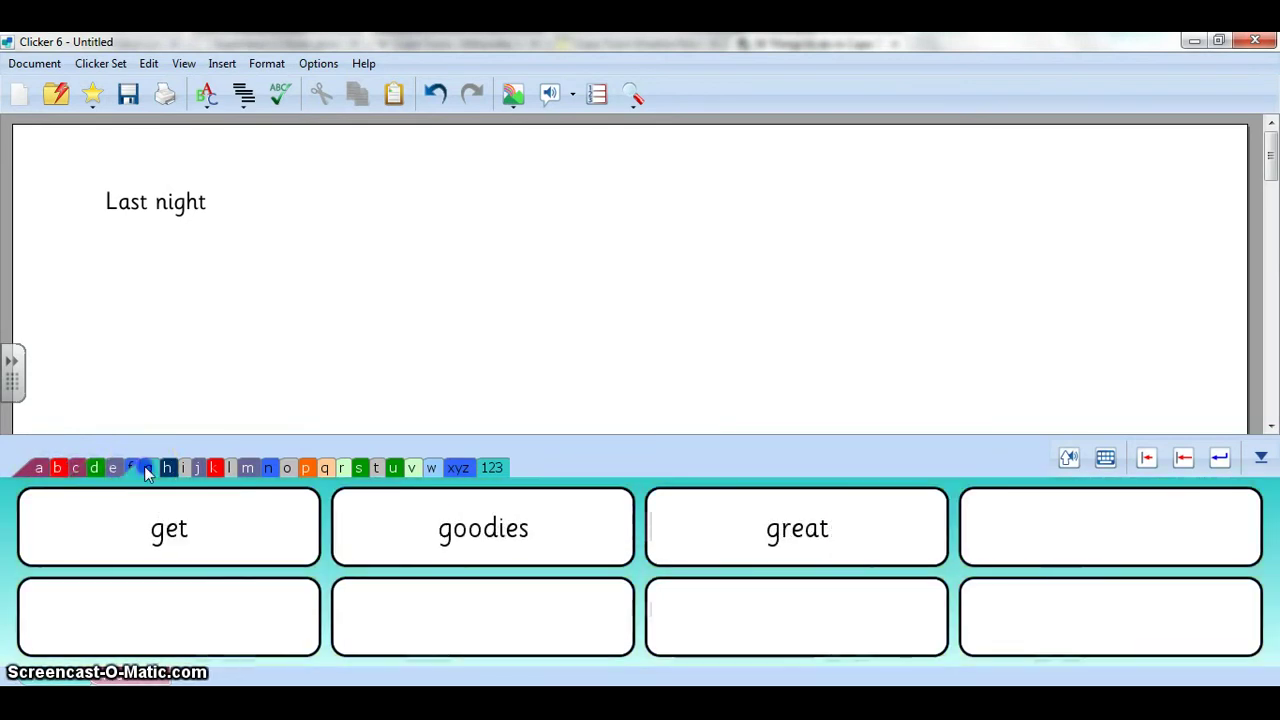
{"action": "left_click", "coordinate": [473, 530]}
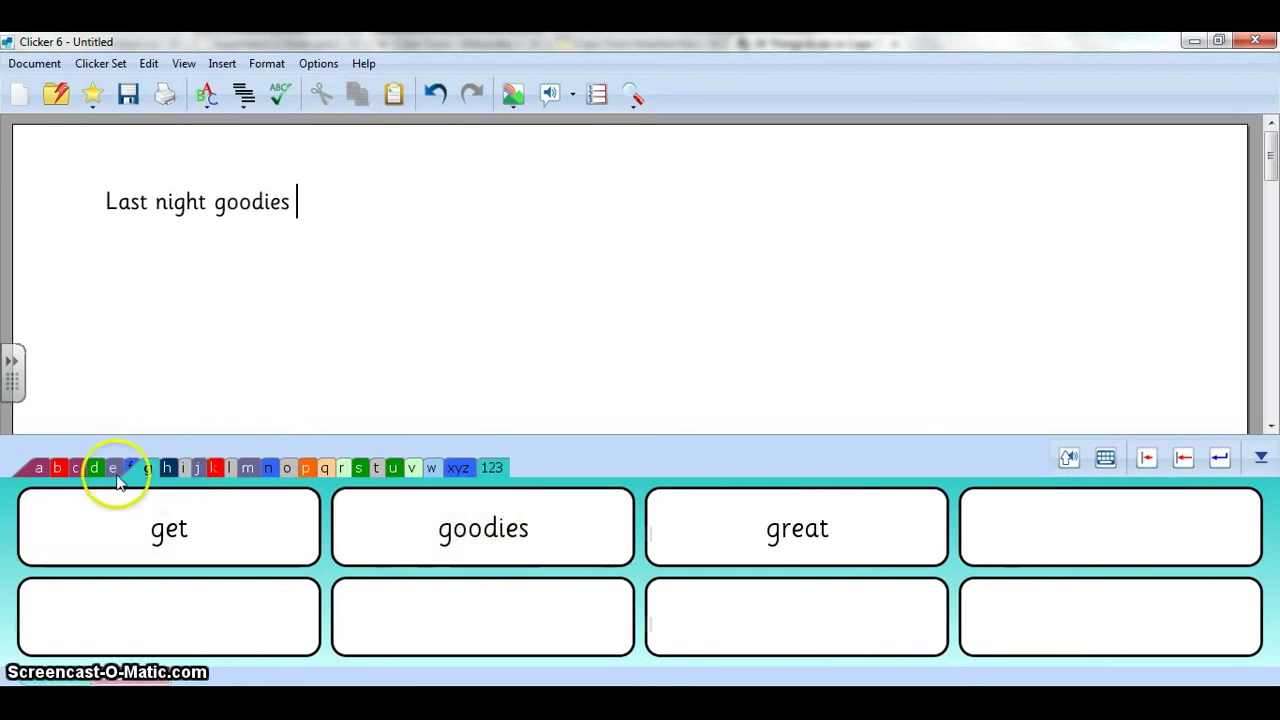
{"action": "left_click", "coordinate": [77, 467]}
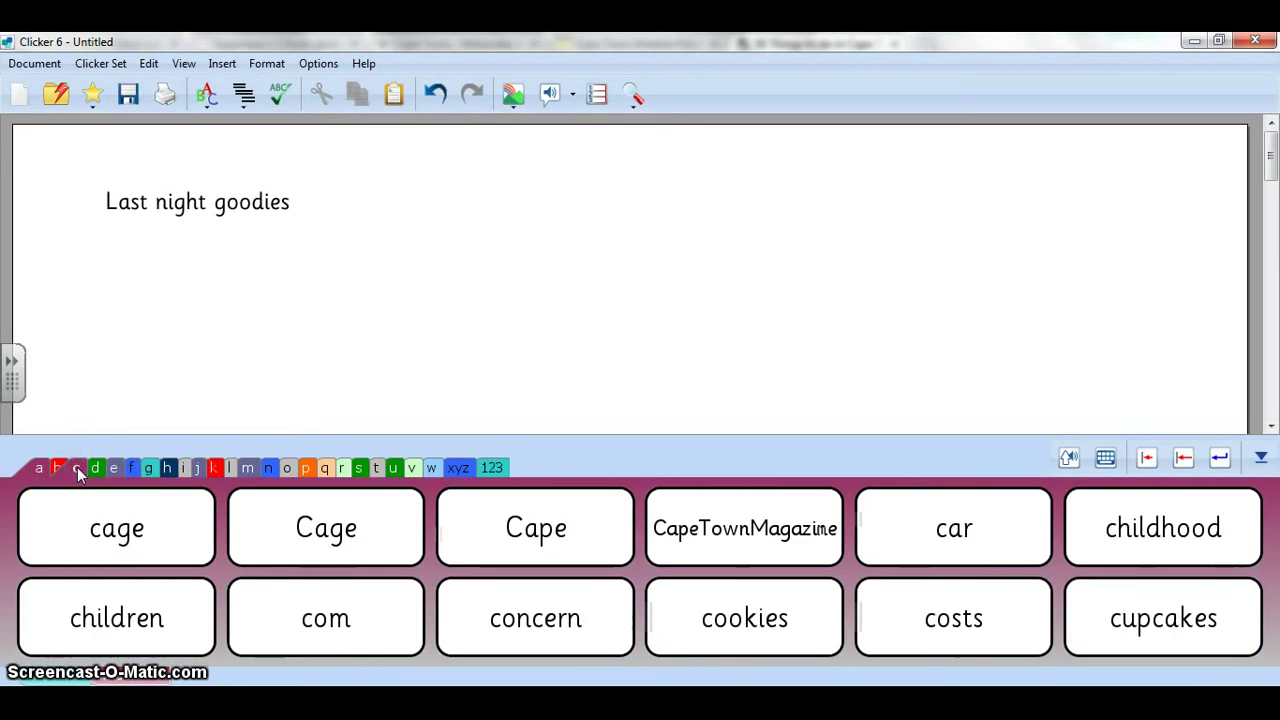
- Add Cage with its picture to the sentence and change the grid cell to 'cages'
{"action": "left_click", "coordinate": [326, 530]}
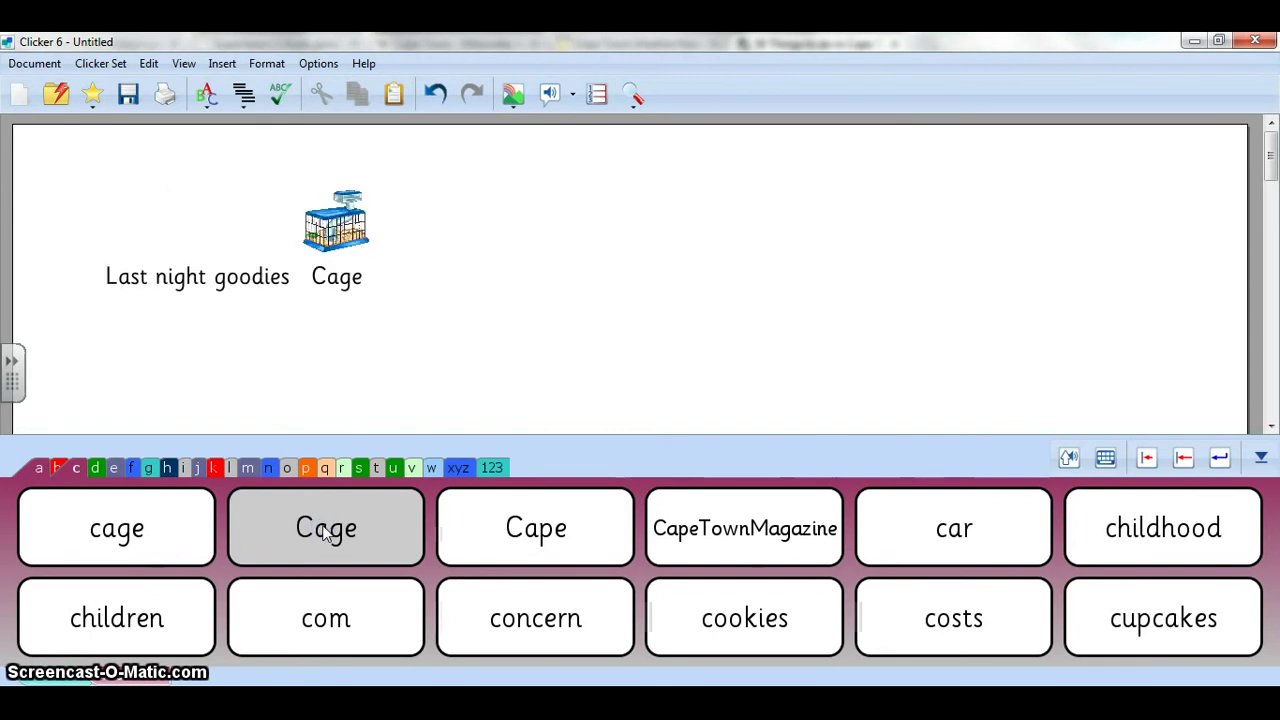
{"action": "double_click", "coordinate": [326, 530]}
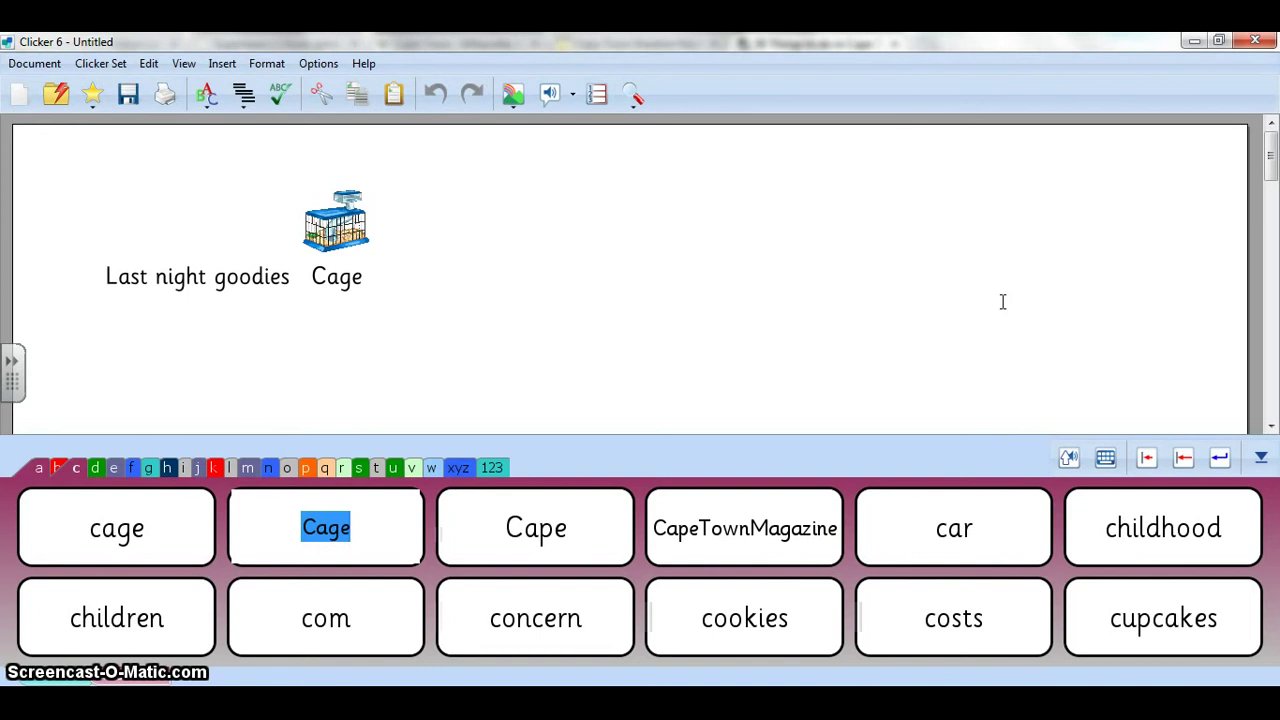
{"action": "type", "text": "cages"}
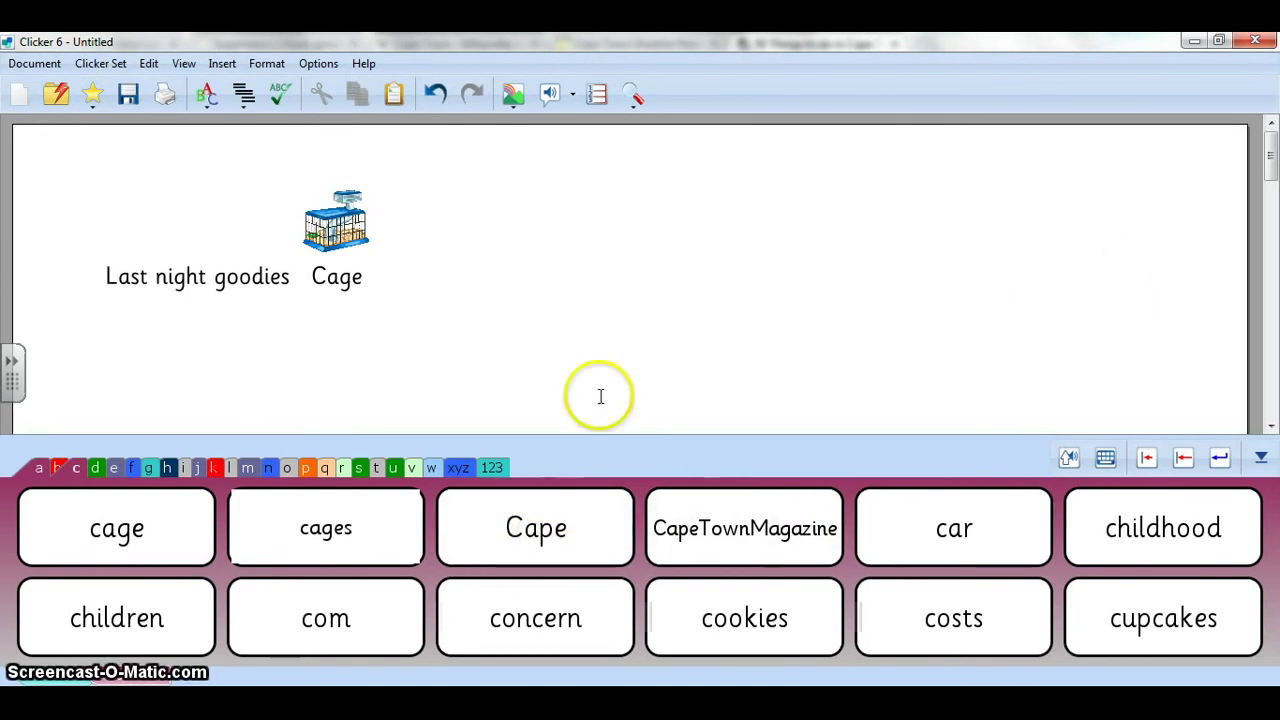
{"action": "left_click", "coordinate": [624, 324]}
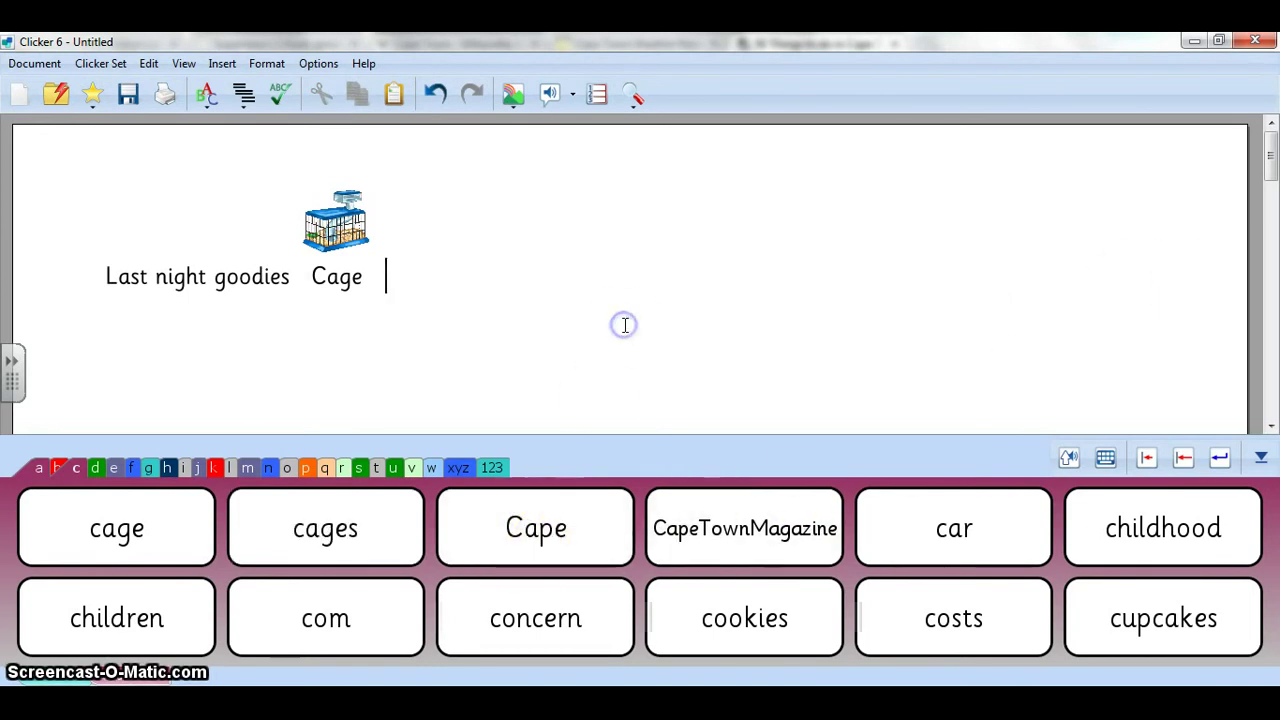
- Insert spaces so the CapeTownMagazine cell reads 'Cape Town Magazine'
{"action": "double_click", "coordinate": [776, 532]}
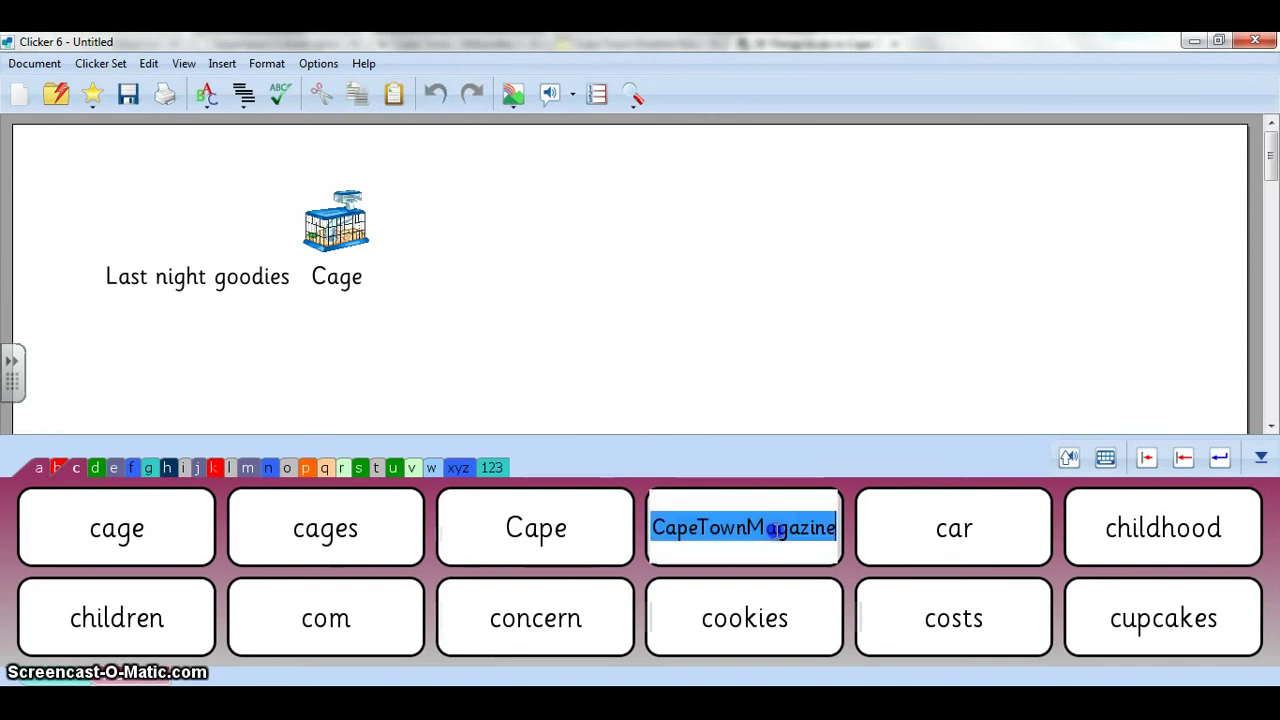
{"action": "left_click", "coordinate": [686, 528]}
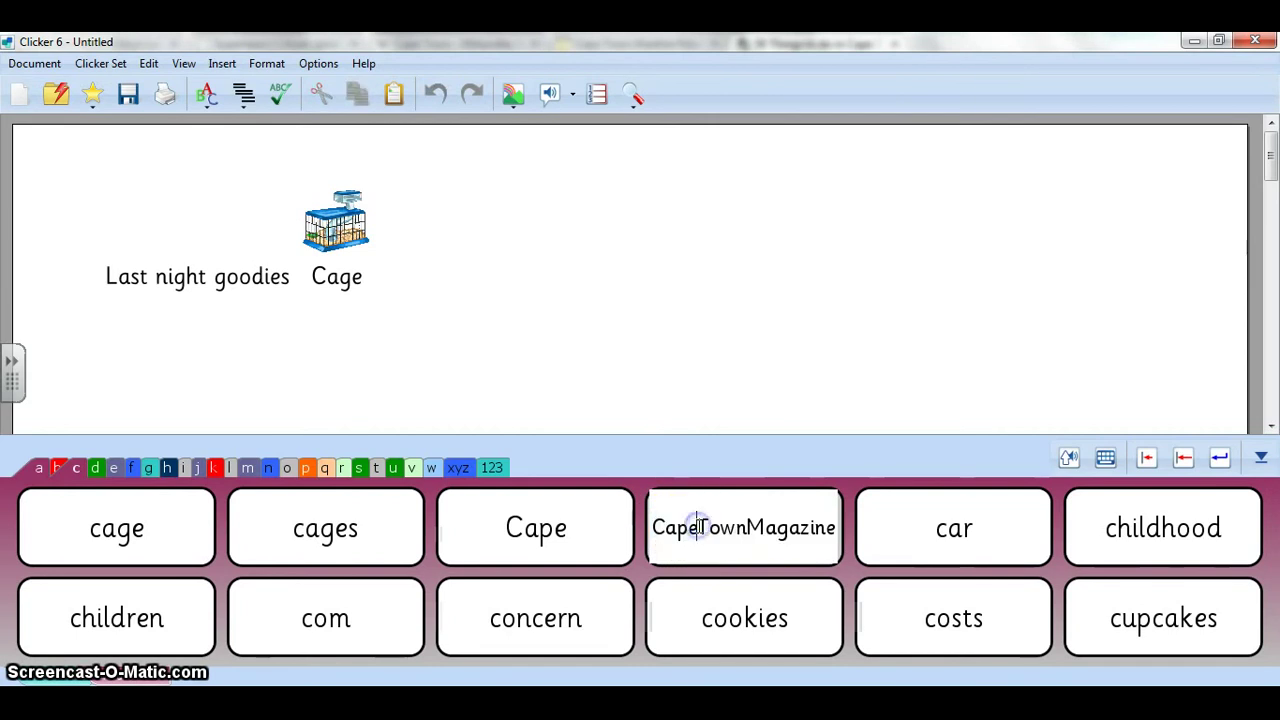
{"action": "left_click", "coordinate": [710, 527]}
{"action": "left_click", "coordinate": [726, 537]}
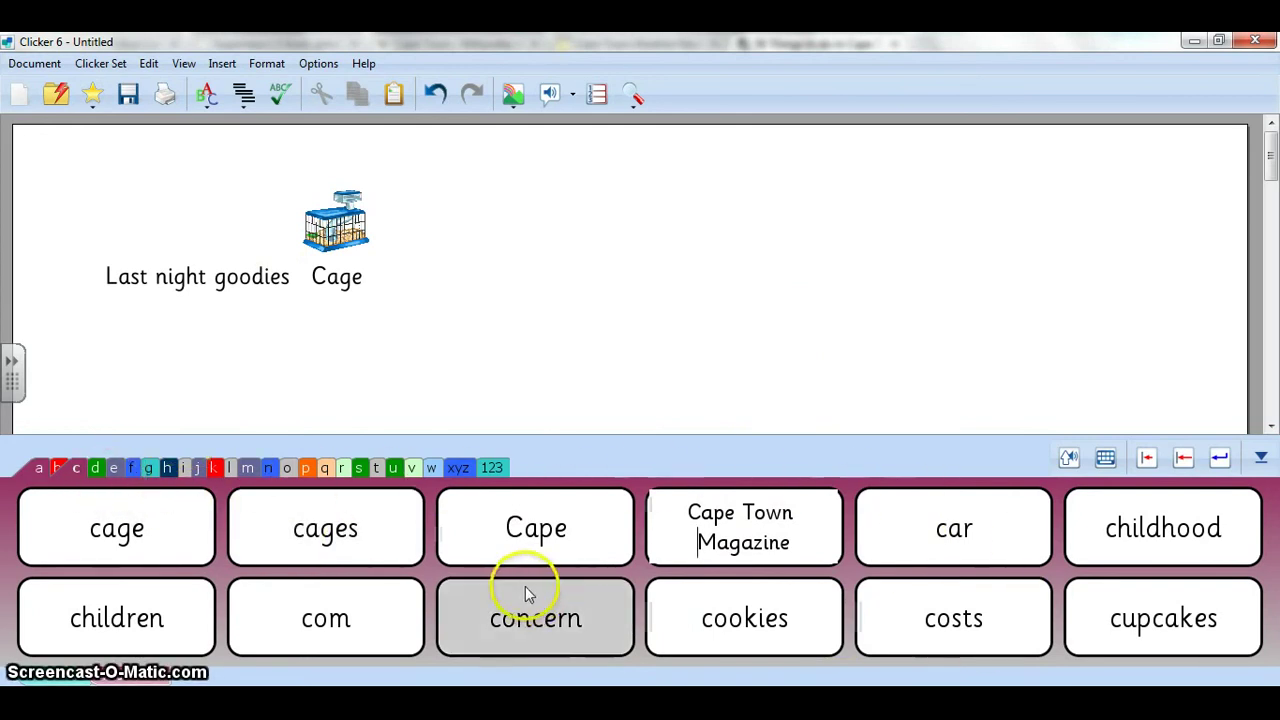
{"action": "left_click", "coordinate": [739, 381]}
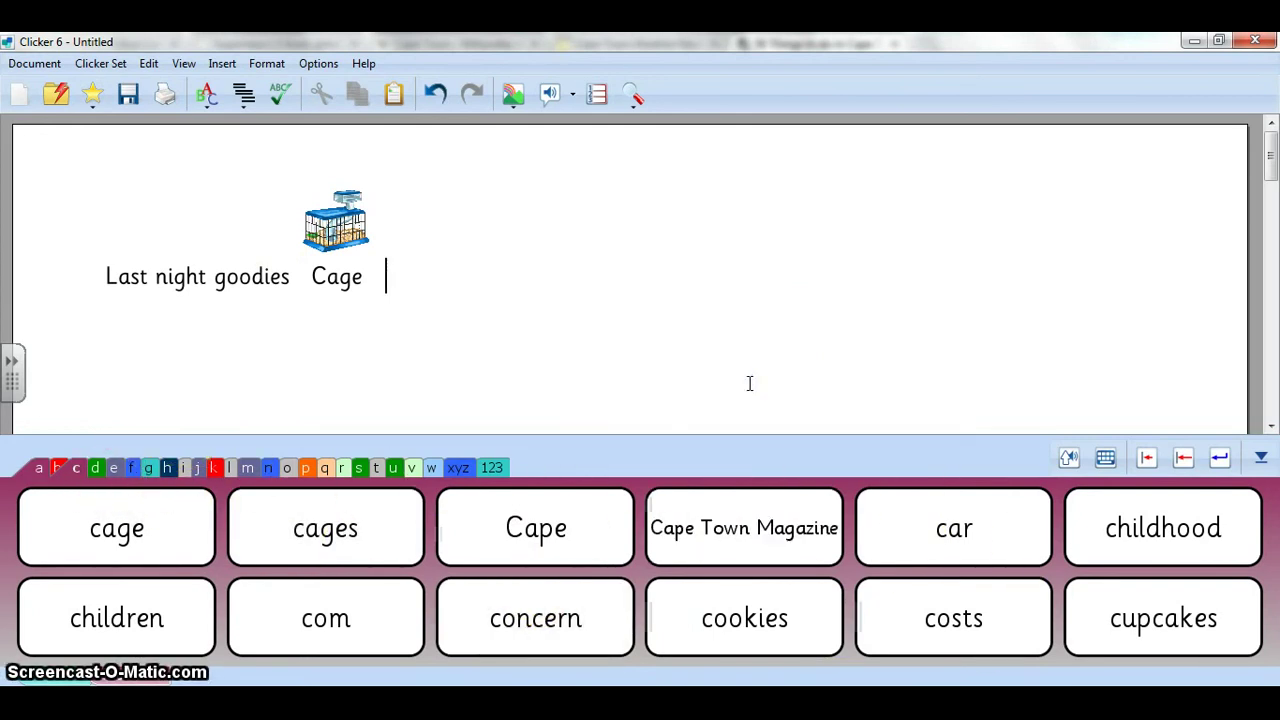
{"action": "left_click", "coordinate": [101, 66]}
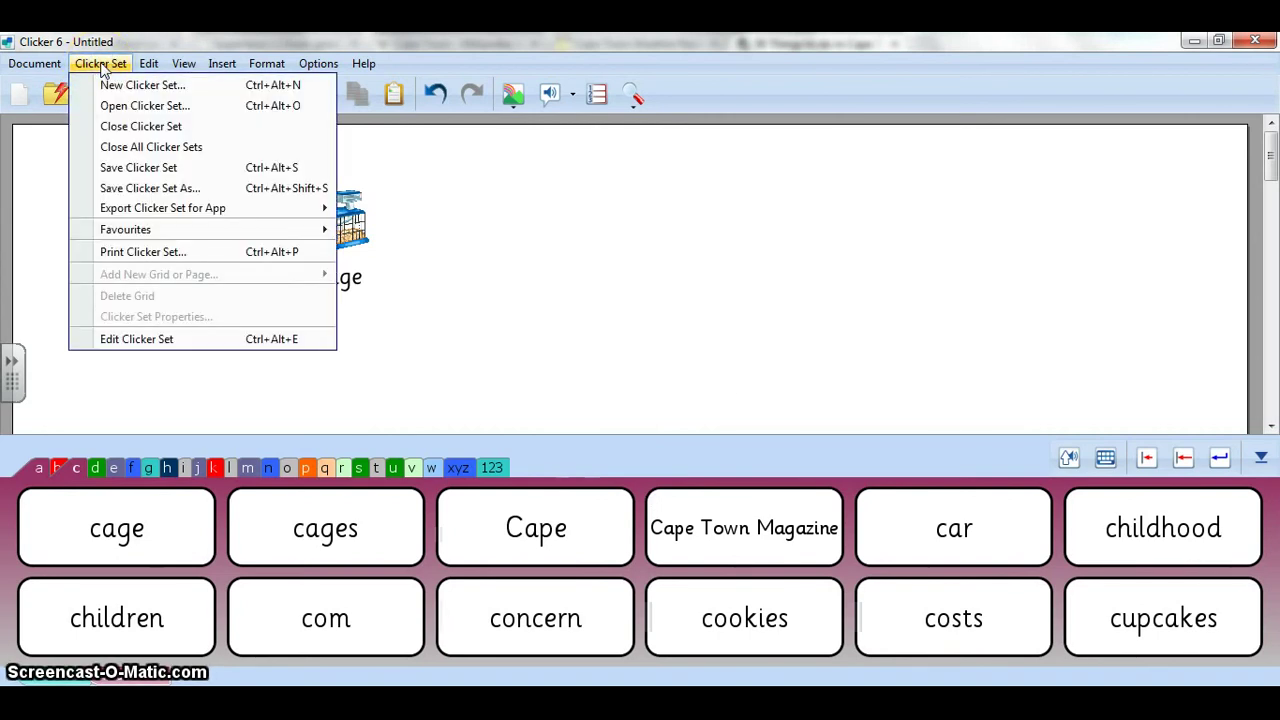
{"action": "left_click", "coordinate": [125, 169]}
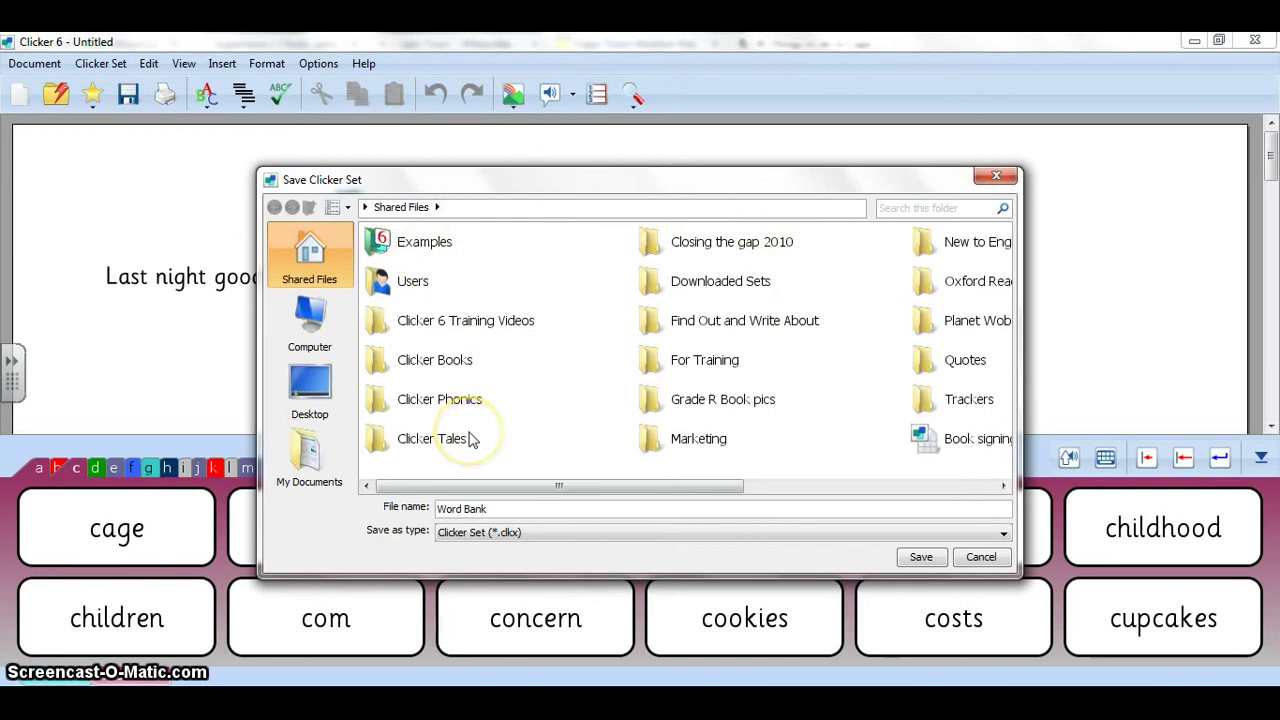
{"action": "left_click", "coordinate": [981, 557]}
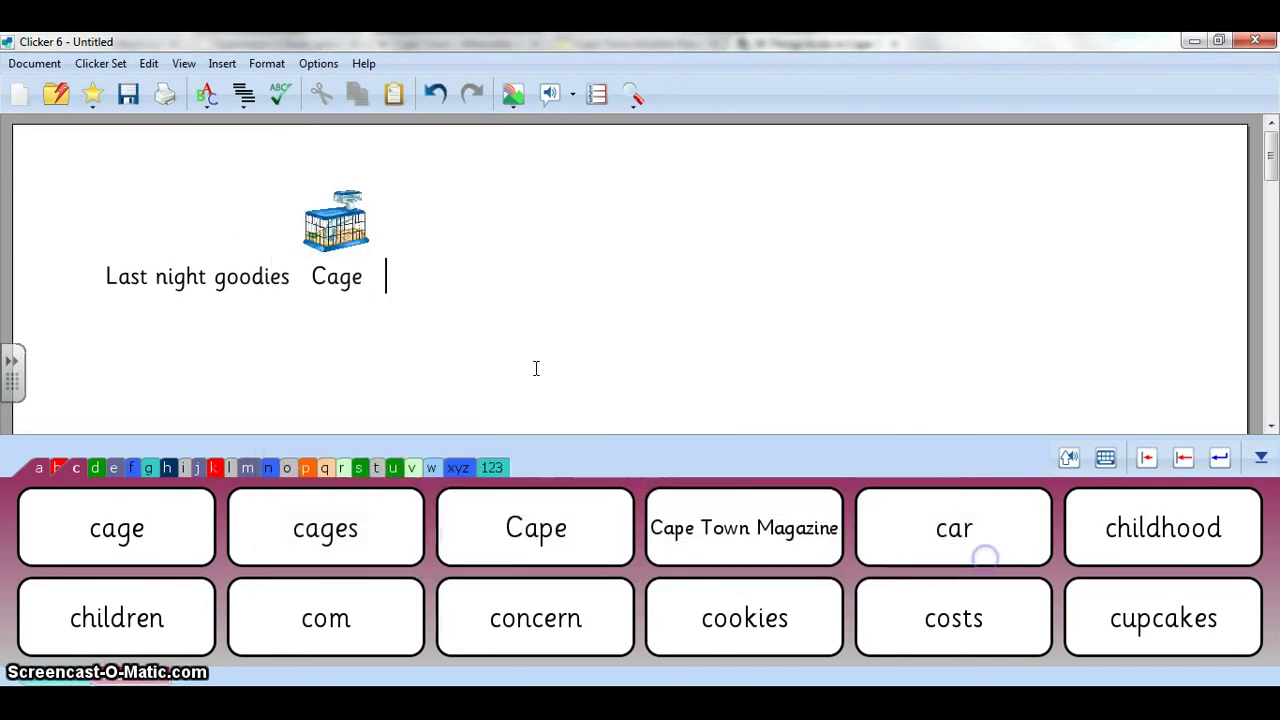
{"action": "left_click", "coordinate": [100, 64]}
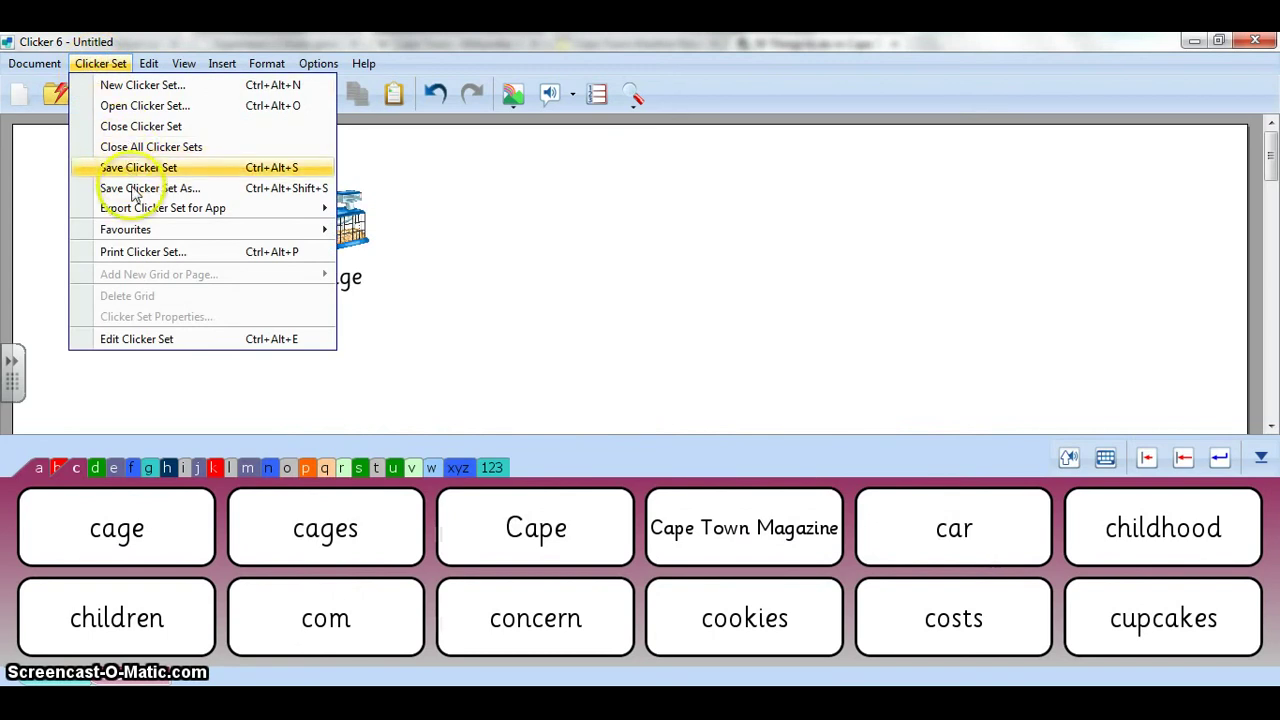
{"action": "mouse_move", "coordinate": [160, 230]}
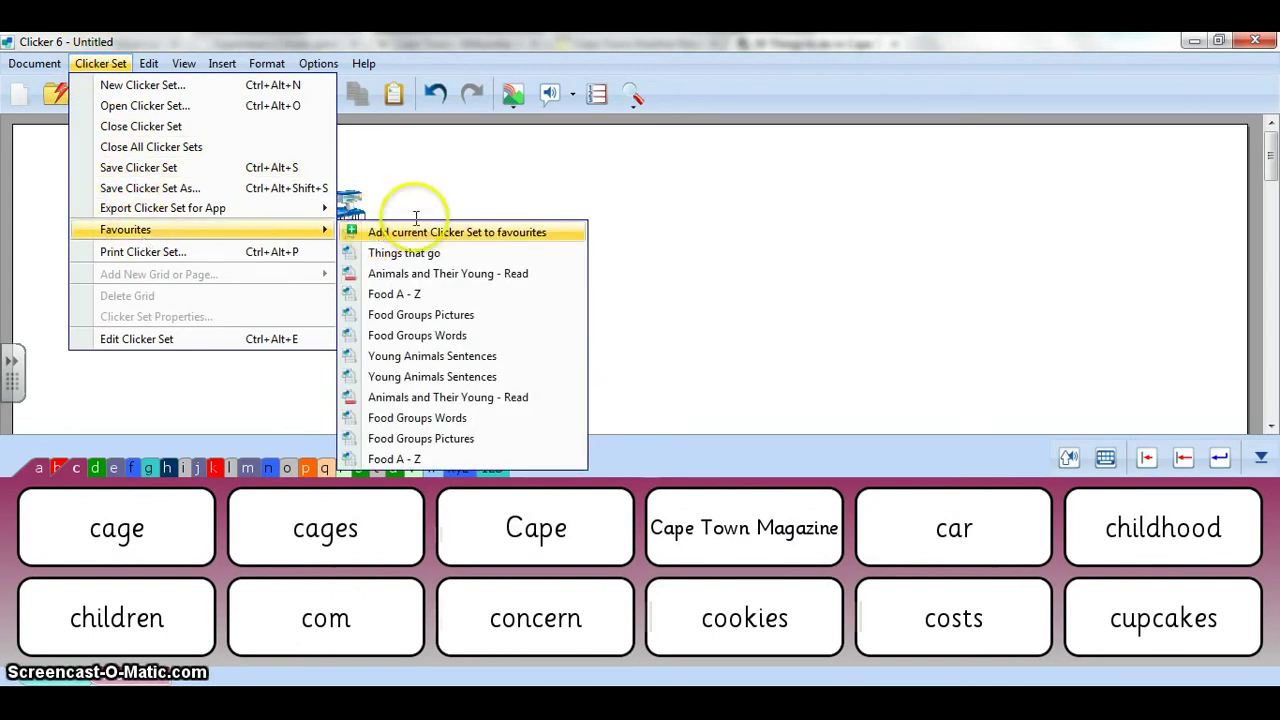
{"action": "left_click", "coordinate": [747, 224]}
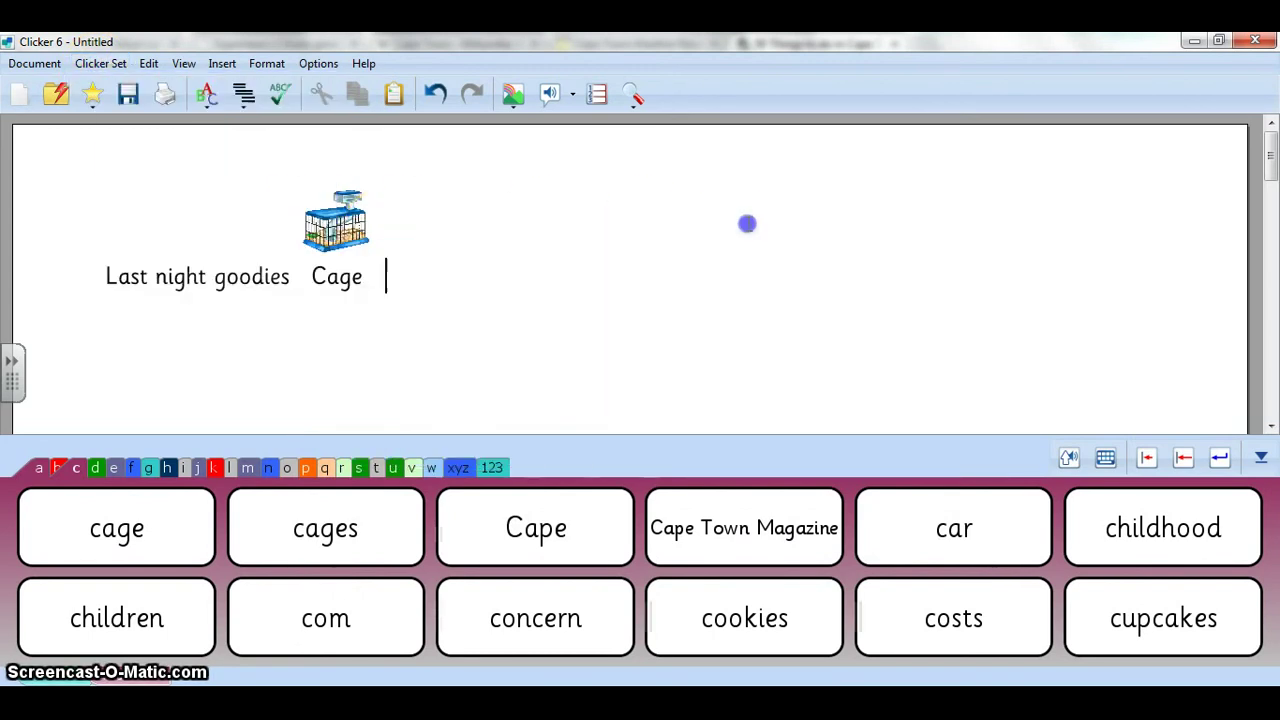
{"action": "left_click", "coordinate": [59, 98]}
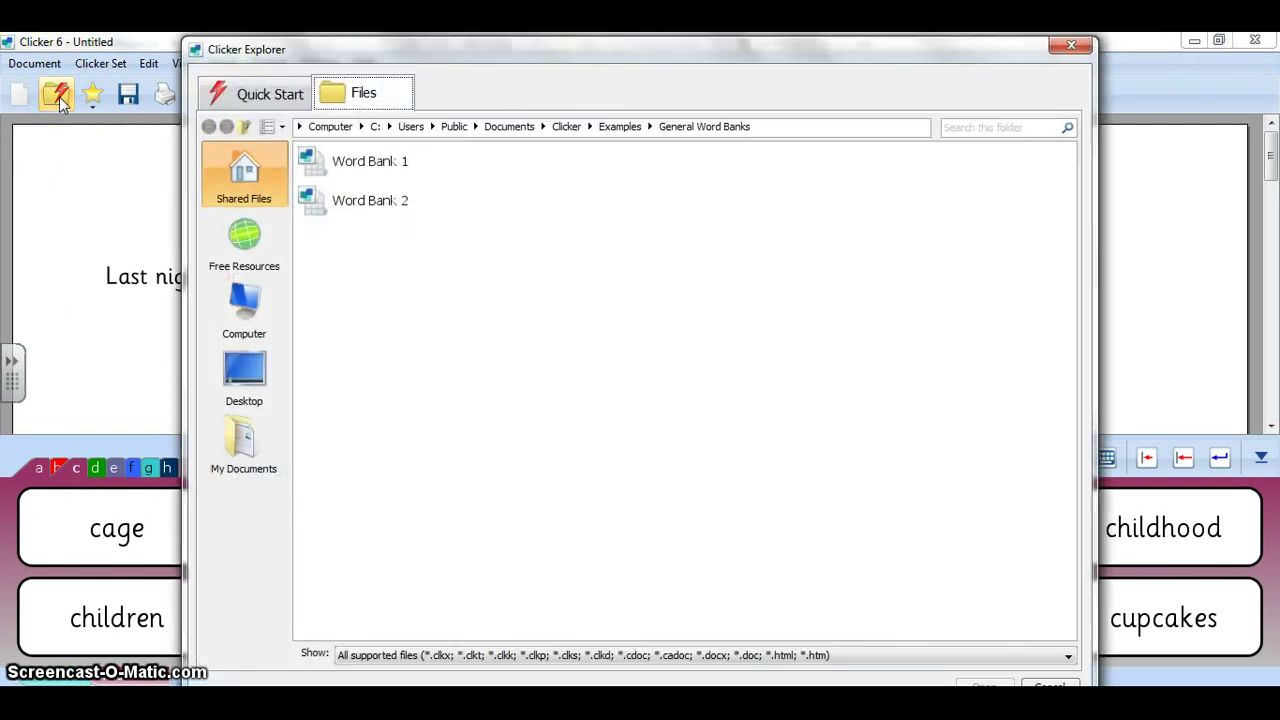
{"action": "left_click", "coordinate": [262, 92]}
{"action": "left_click", "coordinate": [388, 398]}
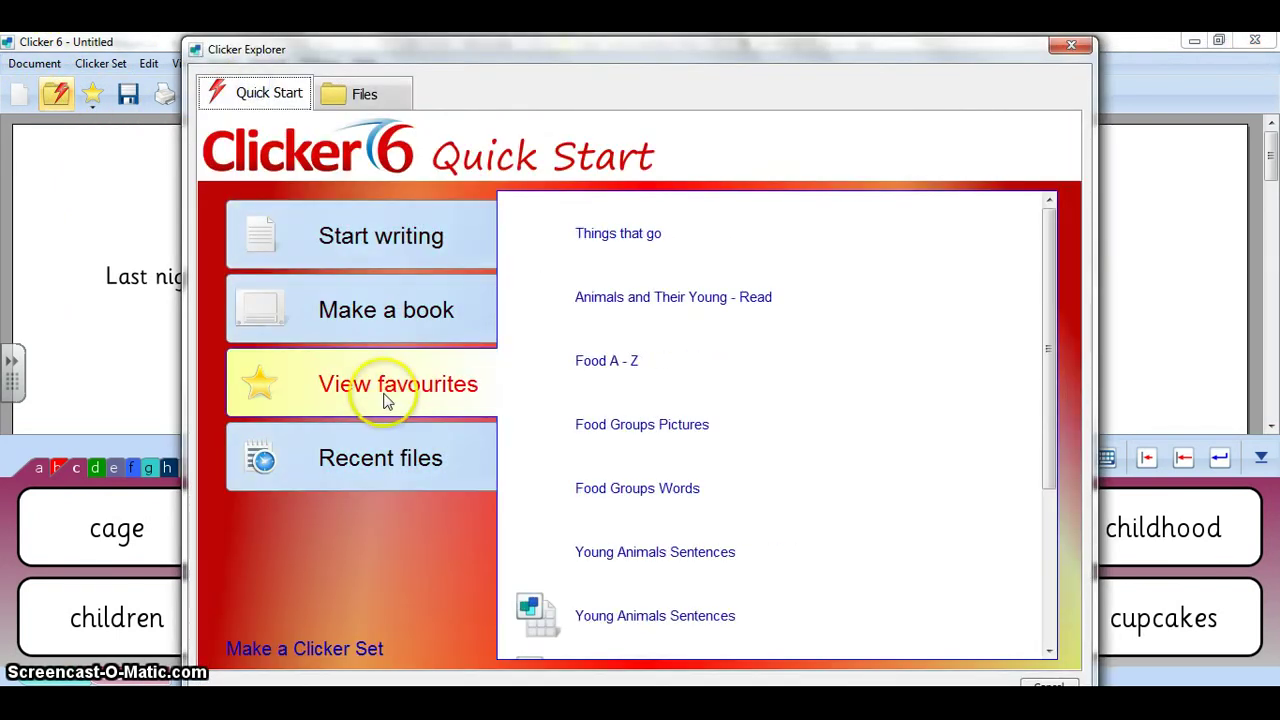
{"action": "scroll", "coordinate": [731, 405], "scroll_direction": "down", "scroll_amount": 1}
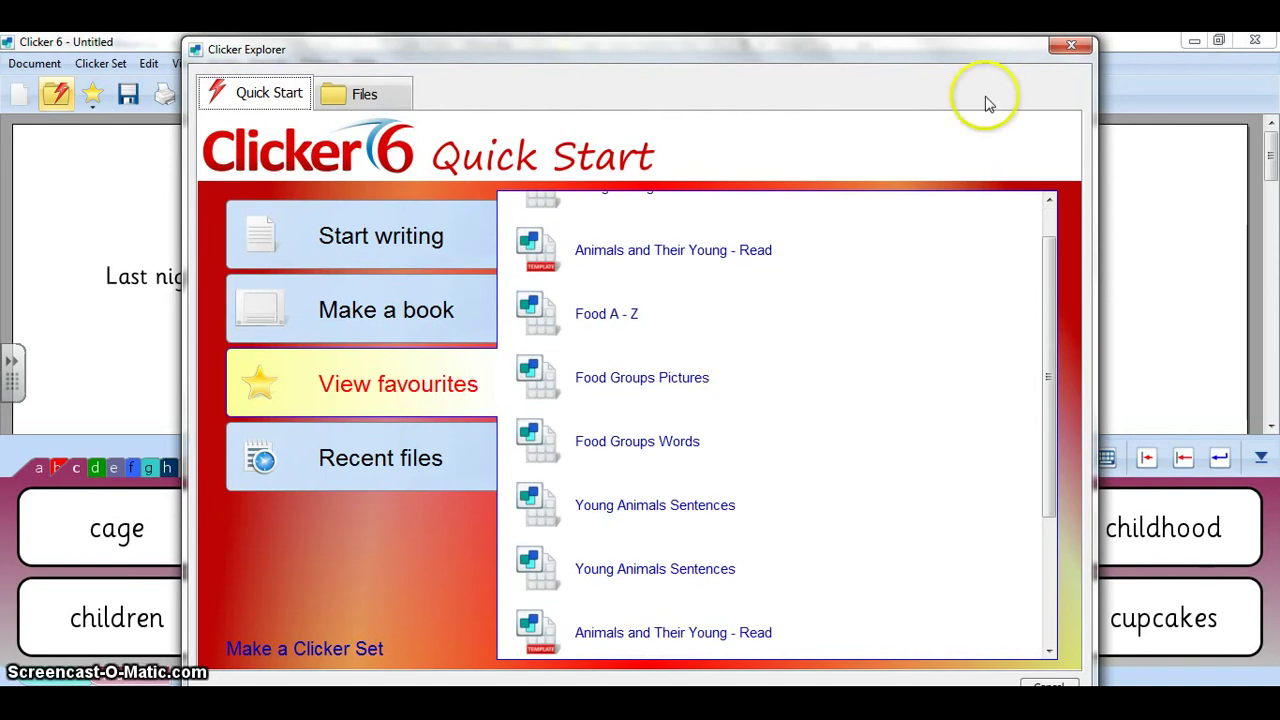
{"action": "left_click", "coordinate": [1075, 50]}
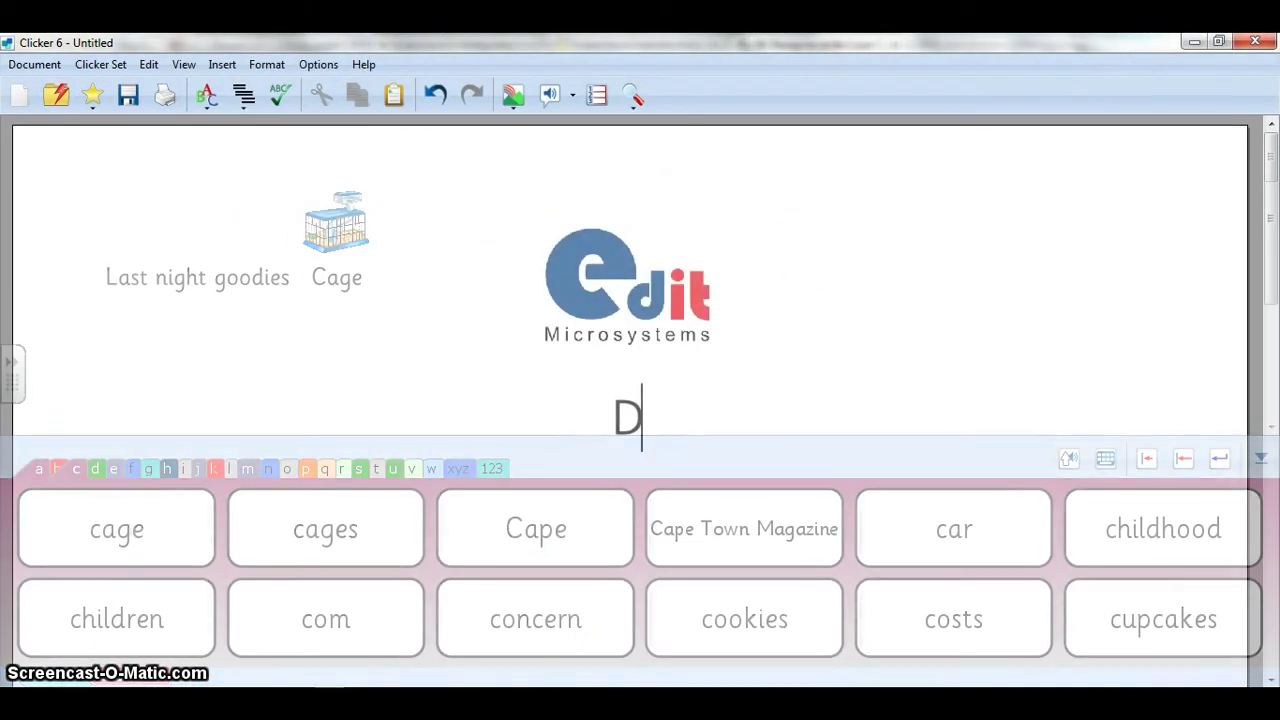
- Finish the message 'Don't forget to like Edit Microsystems on Facebook!' below the logo
{"action": "type", "text": "t forget to "}
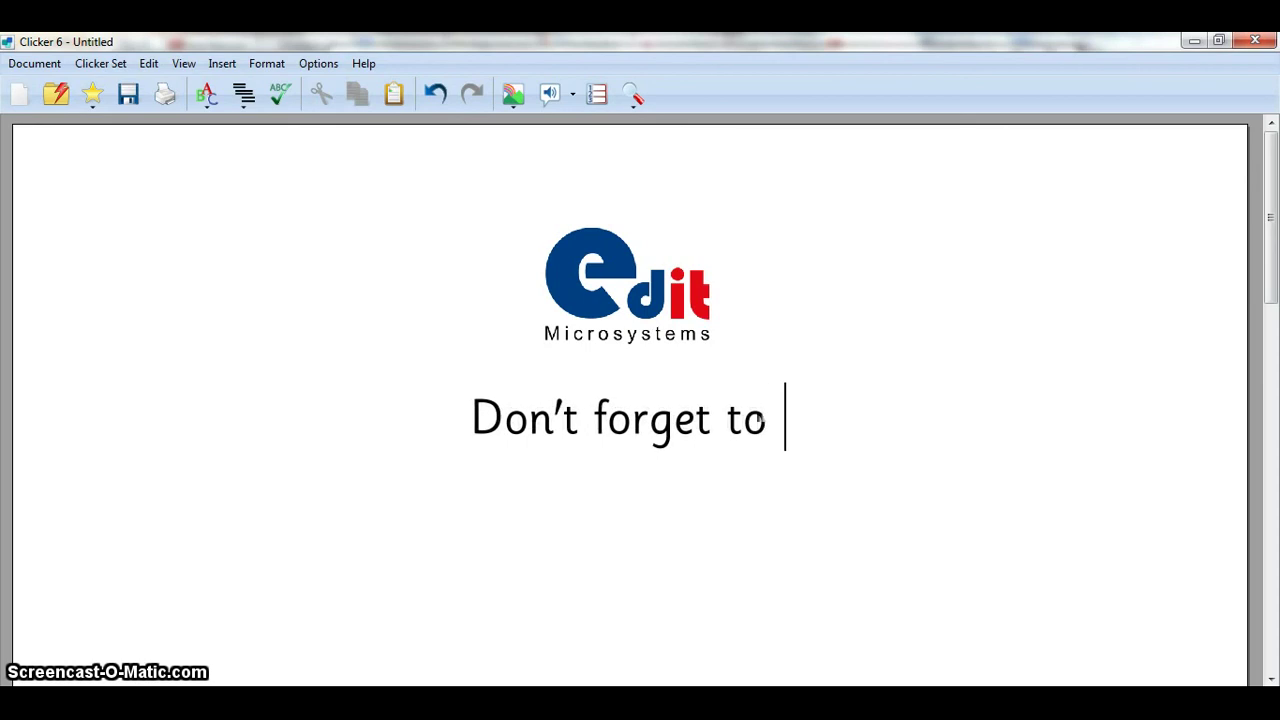
{"action": "type", "text": "like Edit Micr"}
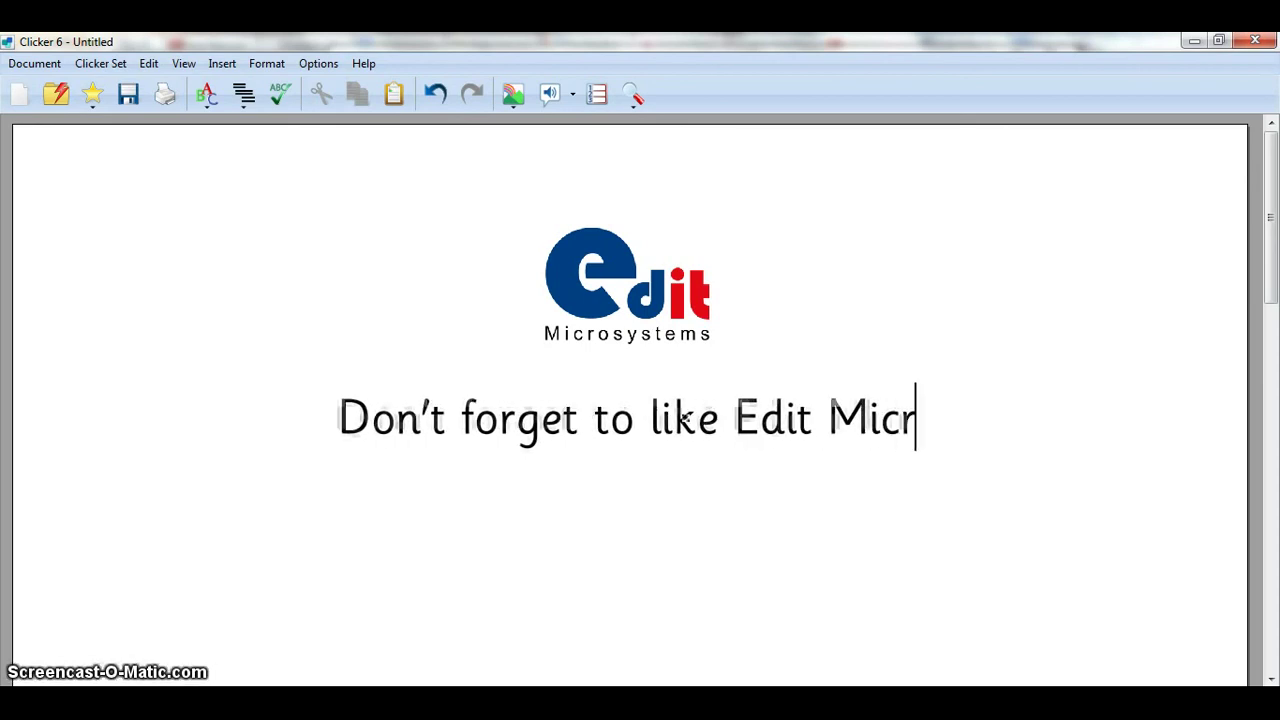
{"action": "type", "text": "osystems on"}
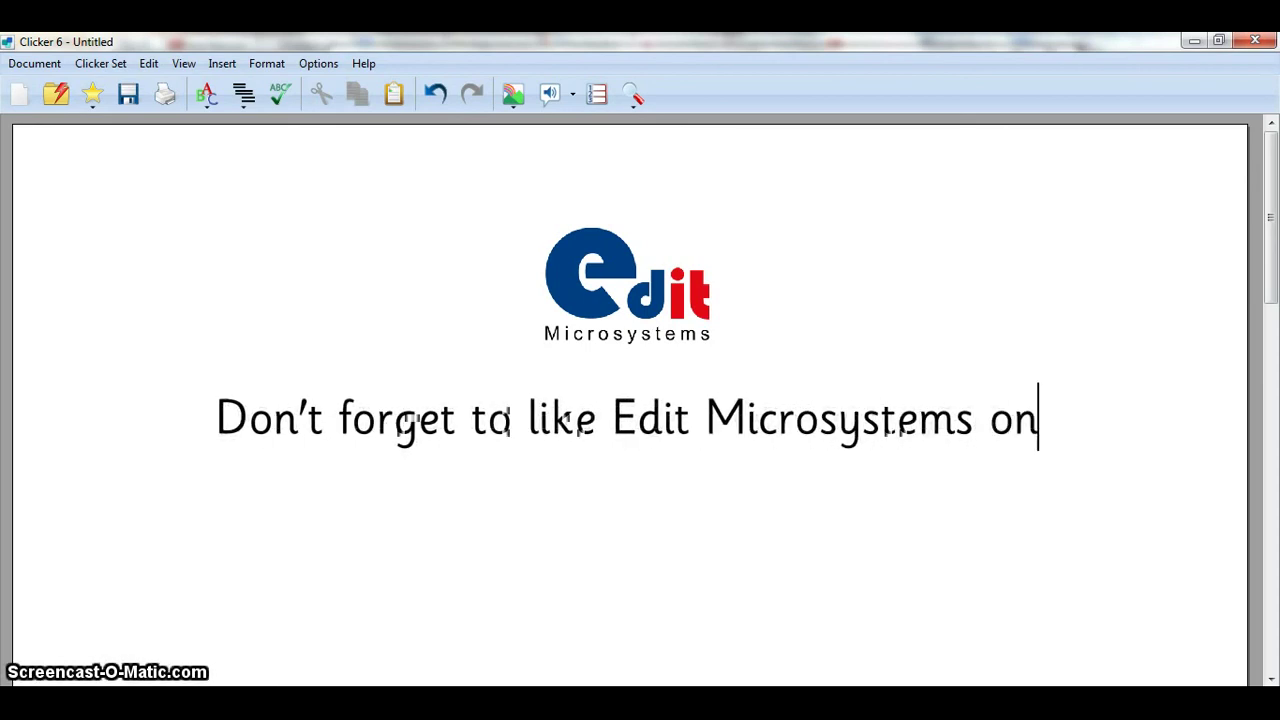
{"action": "type", "text": " Facebook!"}
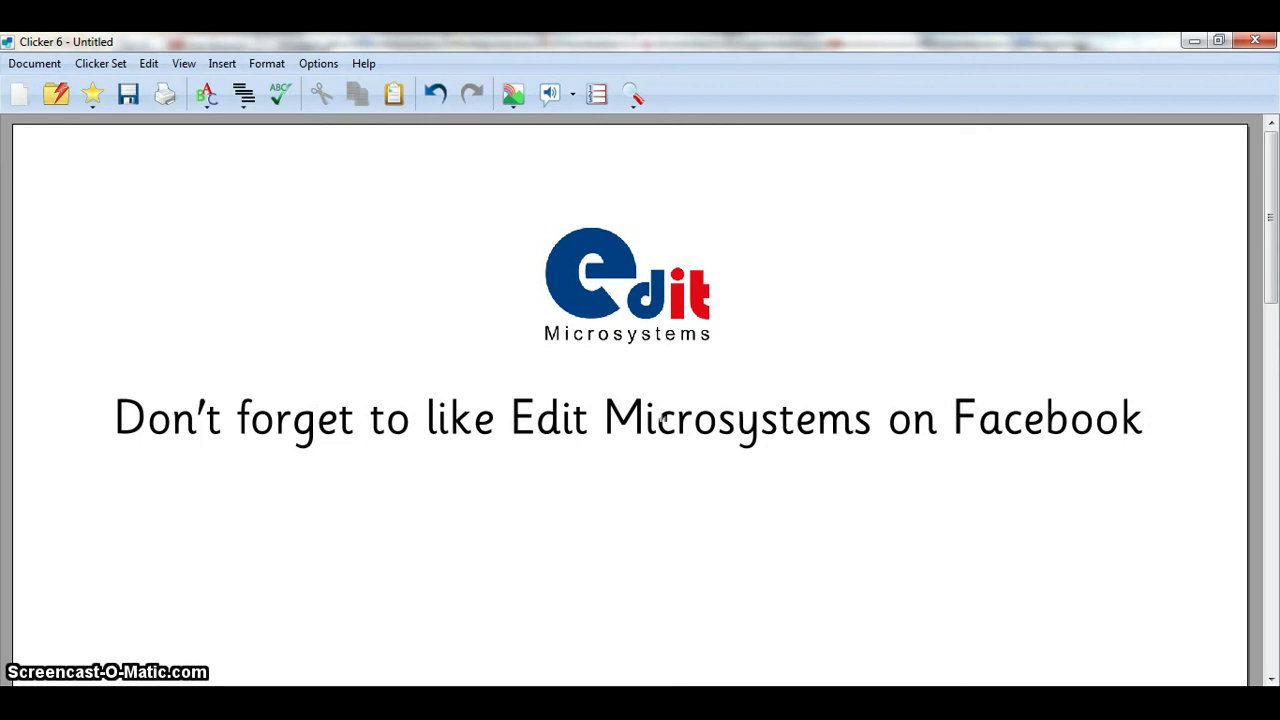